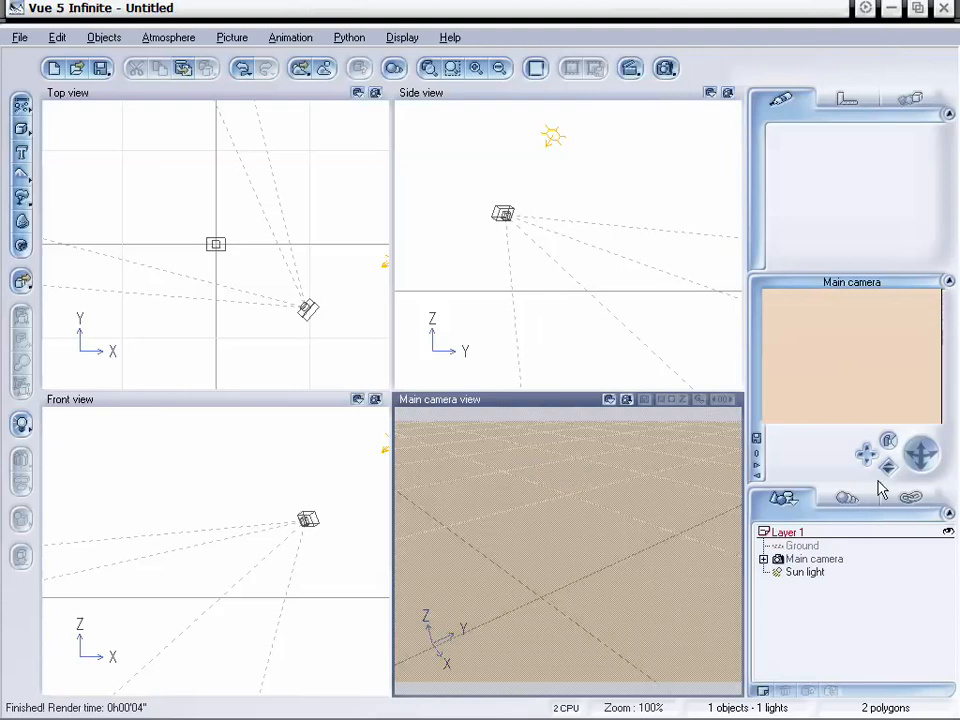
Step: Add a standard terrain to the scene and open it in the Terrain Editor
left_click_drag(866, 455, 867, 456)
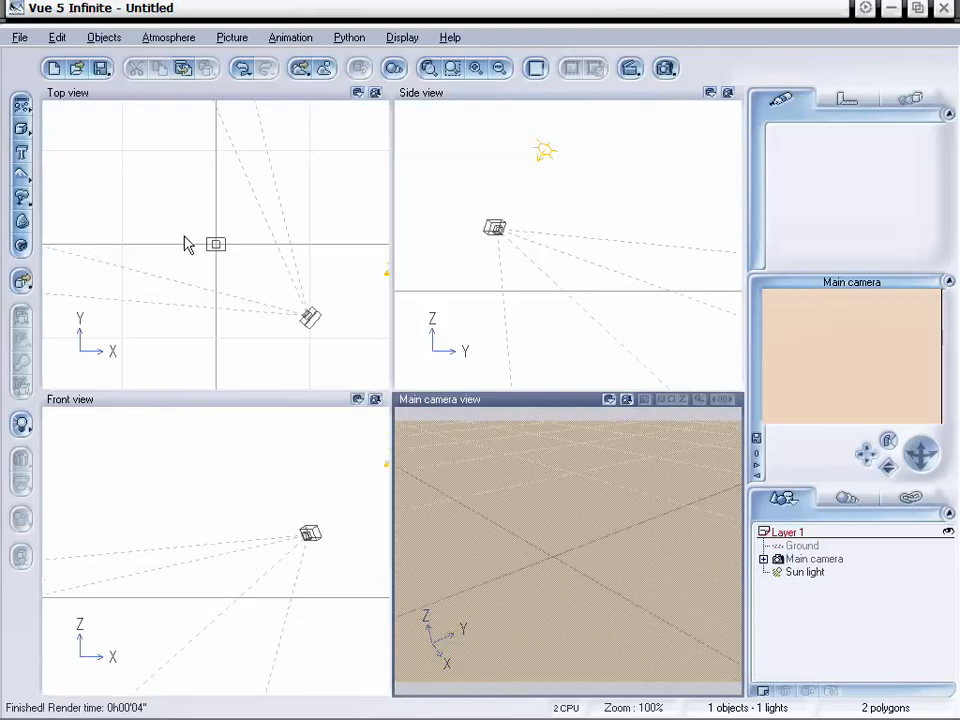
left_click(20, 177)
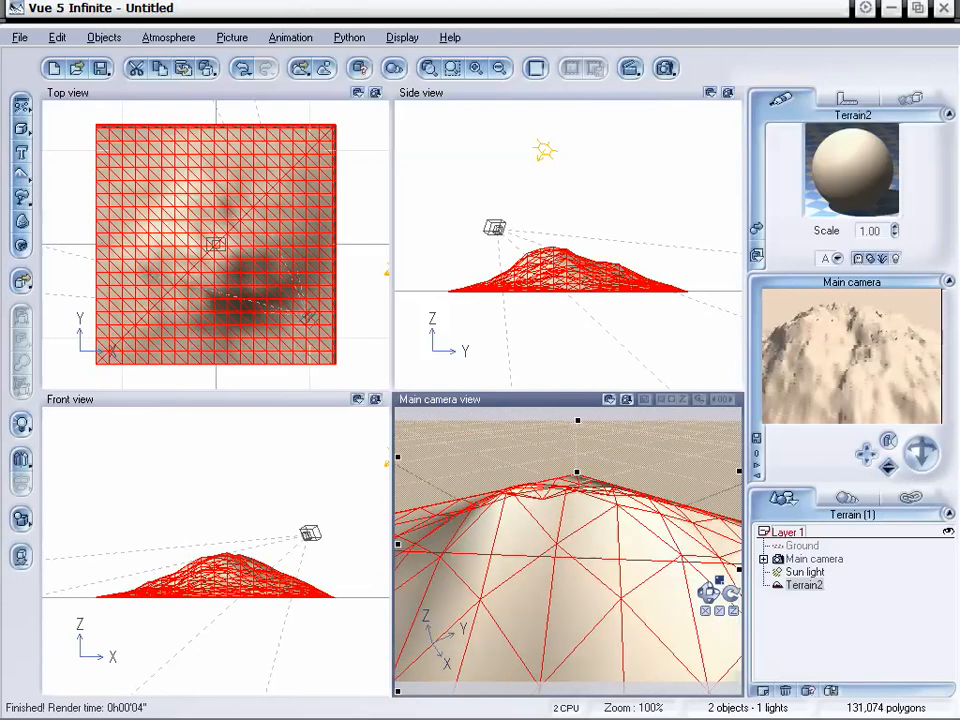
double_click(594, 528)
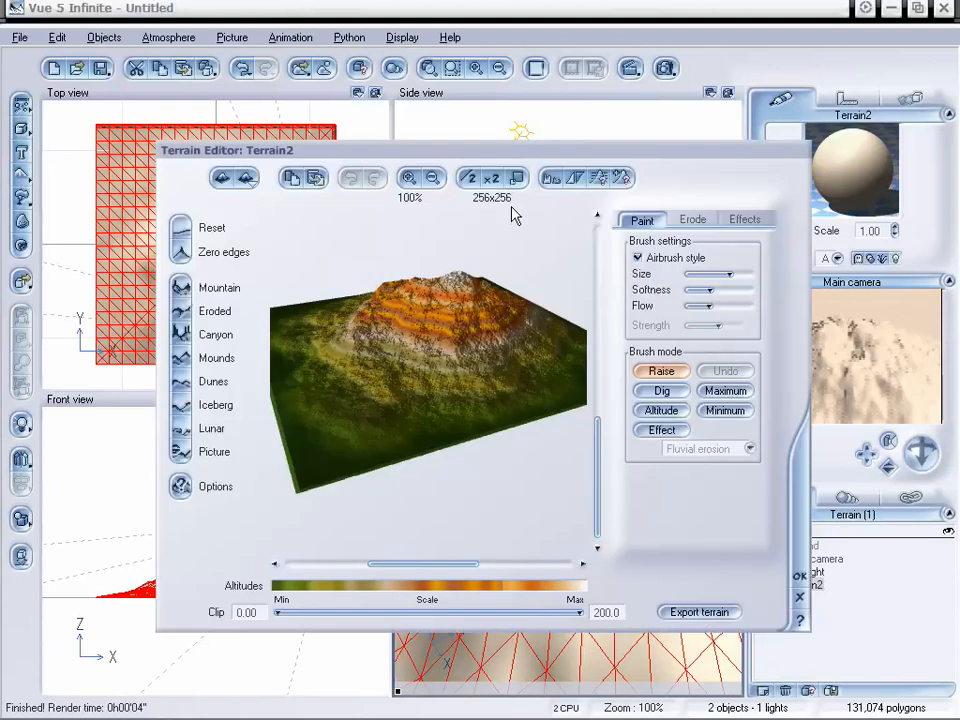
left_click_drag(494, 160, 484, 161)
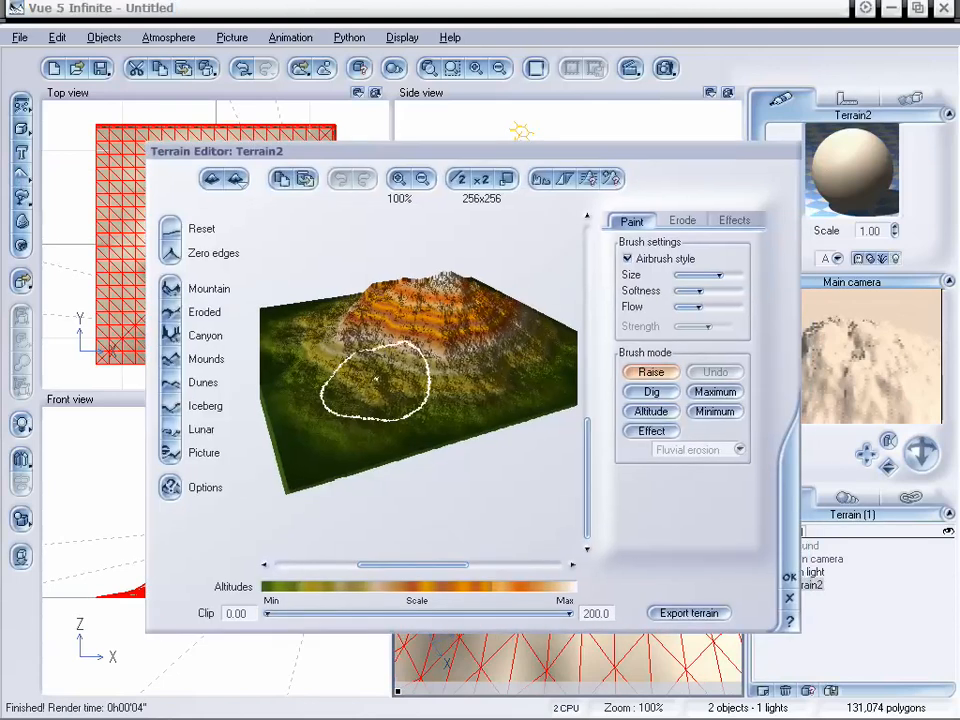
Step: Dig a wide, deep crater out of the mountain's summit, adjusting the brush size, softness and flow
right_click_drag(412, 318, 459, 390)
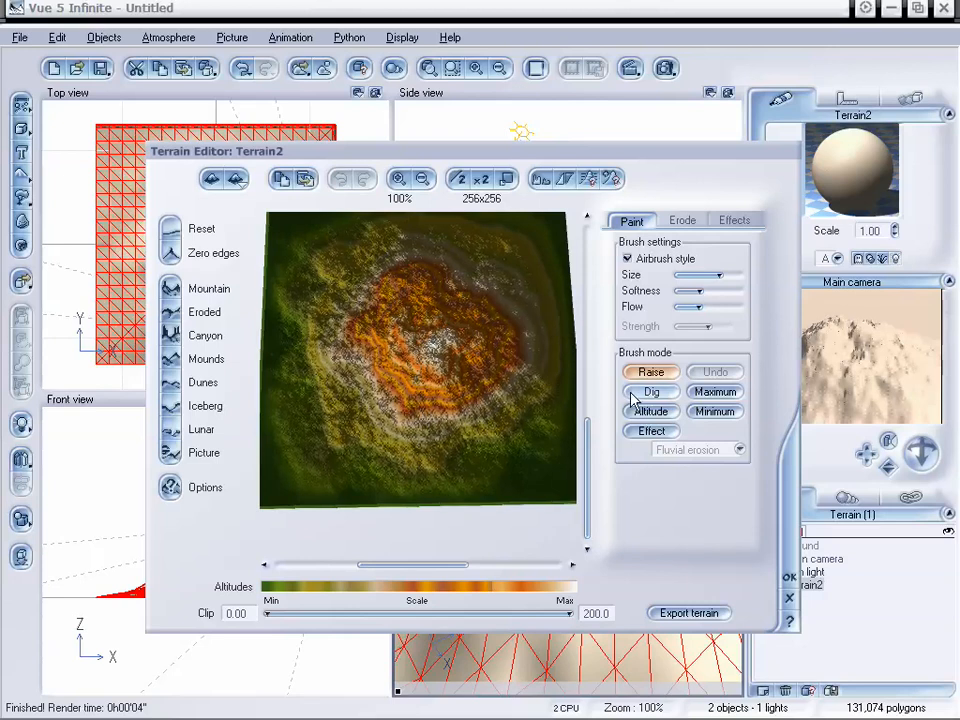
mouse_move(469, 354)
right_mouse_down()
mouse_move(480, 290)
mouse_move(476, 336)
right_mouse_up()
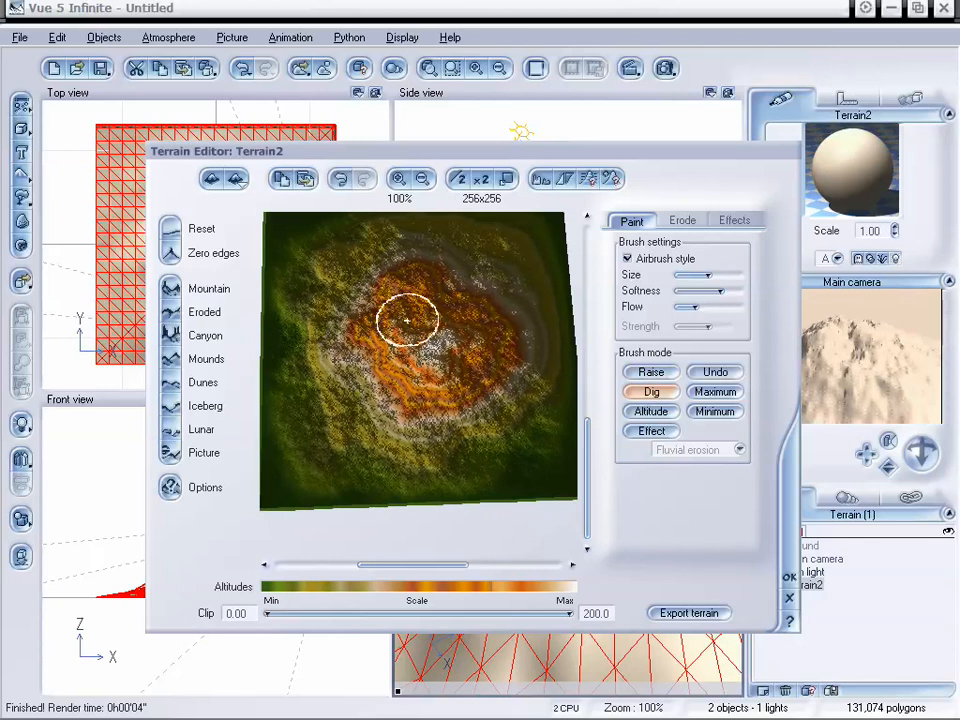
mouse_move(407, 317)
left_mouse_down()
mouse_move(437, 388)
mouse_move(429, 328)
left_mouse_up()
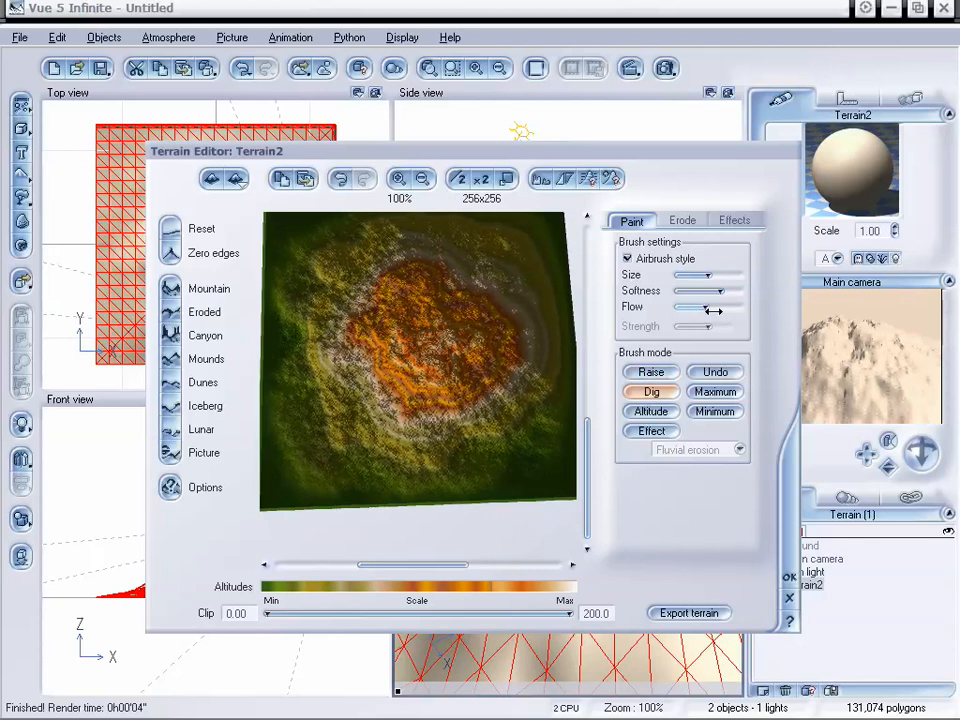
mouse_move(443, 383)
right_mouse_down()
mouse_move(452, 331)
mouse_move(455, 358)
right_mouse_up()
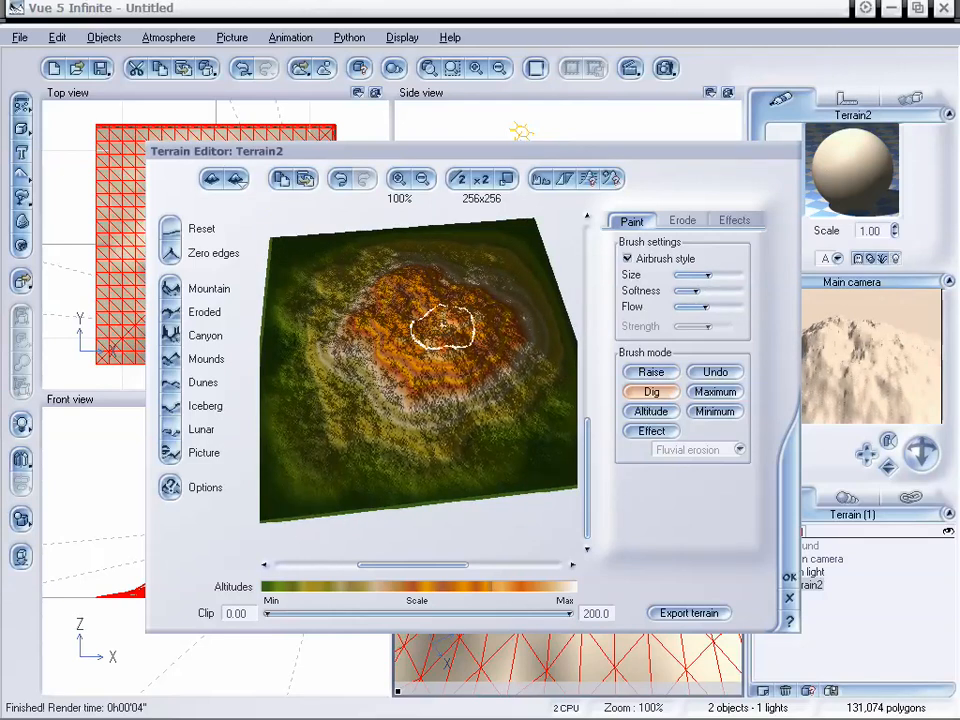
mouse_move(450, 326)
left_mouse_down()
mouse_move(407, 336)
mouse_move(439, 332)
mouse_move(437, 322)
mouse_move(456, 326)
mouse_move(403, 328)
mouse_move(382, 317)
mouse_move(440, 307)
mouse_move(452, 329)
left_mouse_up()
right_click_drag(459, 332, 460, 364)
mouse_move(430, 319)
left_mouse_down()
mouse_move(375, 349)
mouse_move(451, 293)
mouse_move(437, 281)
mouse_move(465, 315)
mouse_move(456, 347)
mouse_move(429, 372)
mouse_move(375, 375)
mouse_move(369, 332)
mouse_move(459, 285)
mouse_move(469, 373)
mouse_move(354, 349)
mouse_move(452, 279)
mouse_move(422, 379)
mouse_move(444, 390)
mouse_move(484, 317)
mouse_move(429, 274)
mouse_move(394, 390)
mouse_move(469, 390)
mouse_move(489, 347)
mouse_move(484, 386)
mouse_move(484, 370)
left_mouse_up()
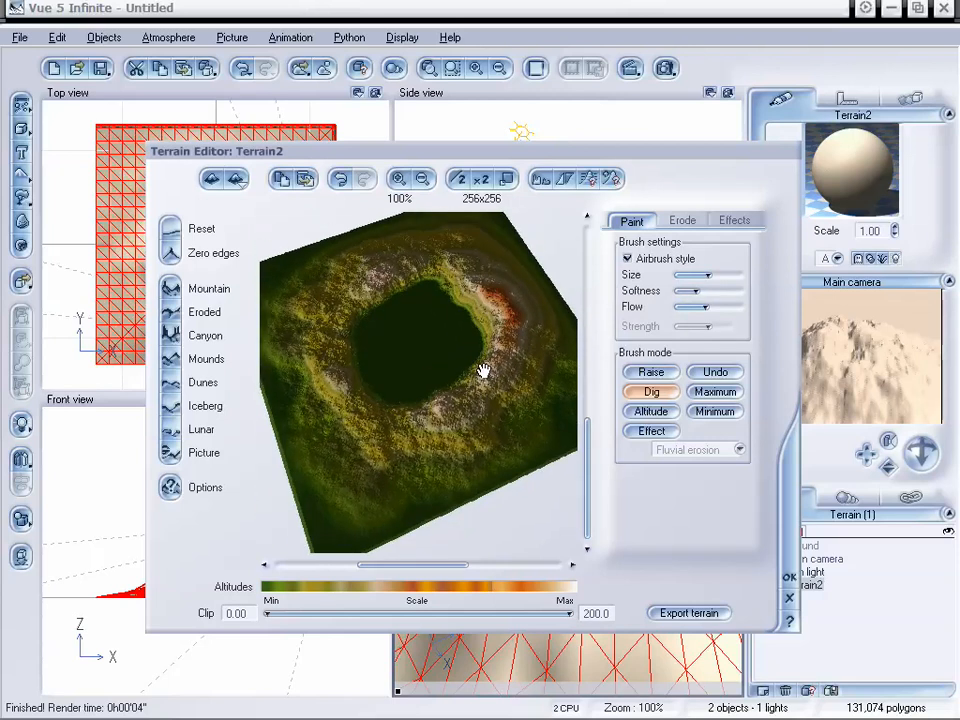
Step: Raise the terrain all around the crater's rim and dig down the rim's highest peaks
left_click(655, 373)
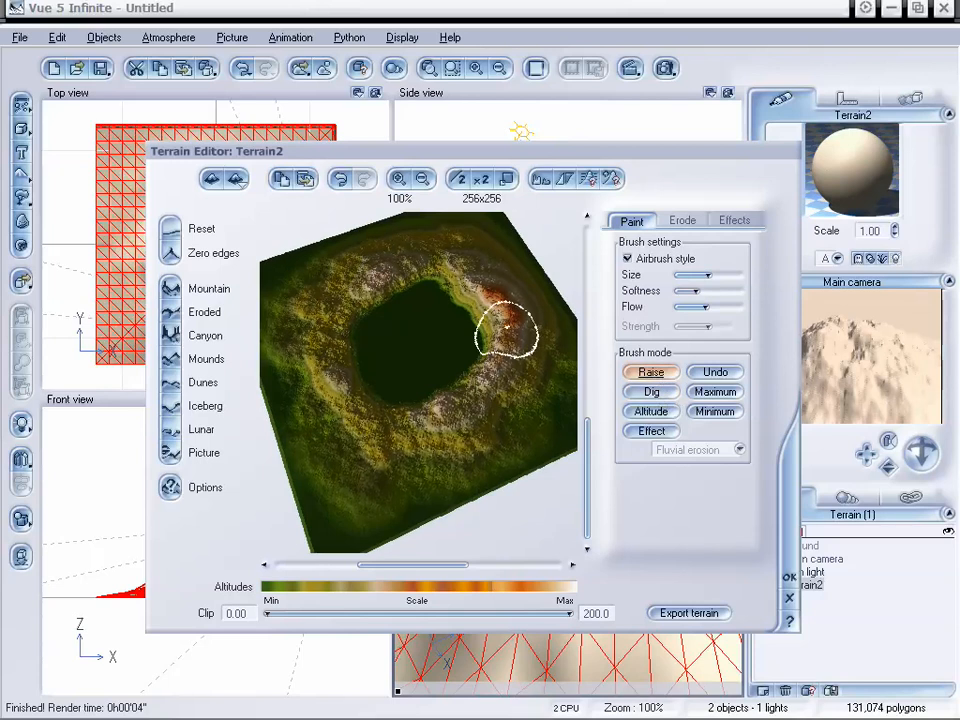
mouse_move(454, 318)
right_mouse_down()
mouse_move(459, 300)
mouse_move(460, 311)
right_mouse_up()
mouse_move(446, 279)
left_mouse_down()
mouse_move(367, 290)
mouse_move(321, 349)
mouse_move(341, 347)
mouse_move(349, 375)
mouse_move(381, 397)
mouse_move(386, 435)
mouse_move(433, 418)
mouse_move(432, 390)
mouse_move(469, 394)
mouse_move(468, 373)
left_mouse_up()
mouse_move(468, 371)
right_mouse_down()
mouse_move(482, 328)
mouse_move(489, 360)
right_mouse_up()
mouse_move(490, 362)
left_mouse_down()
mouse_move(465, 358)
mouse_move(459, 371)
mouse_move(491, 326)
mouse_move(480, 334)
mouse_move(489, 274)
mouse_move(457, 302)
mouse_move(446, 260)
mouse_move(409, 265)
mouse_move(343, 313)
mouse_move(351, 368)
mouse_move(366, 293)
mouse_move(416, 256)
mouse_move(332, 289)
mouse_move(320, 356)
mouse_move(332, 446)
mouse_move(364, 450)
mouse_move(521, 411)
mouse_move(529, 301)
mouse_move(379, 244)
left_mouse_up()
mouse_move(460, 300)
right_mouse_down()
mouse_move(492, 299)
mouse_move(519, 317)
mouse_move(532, 348)
right_mouse_up()
left_click(654, 396)
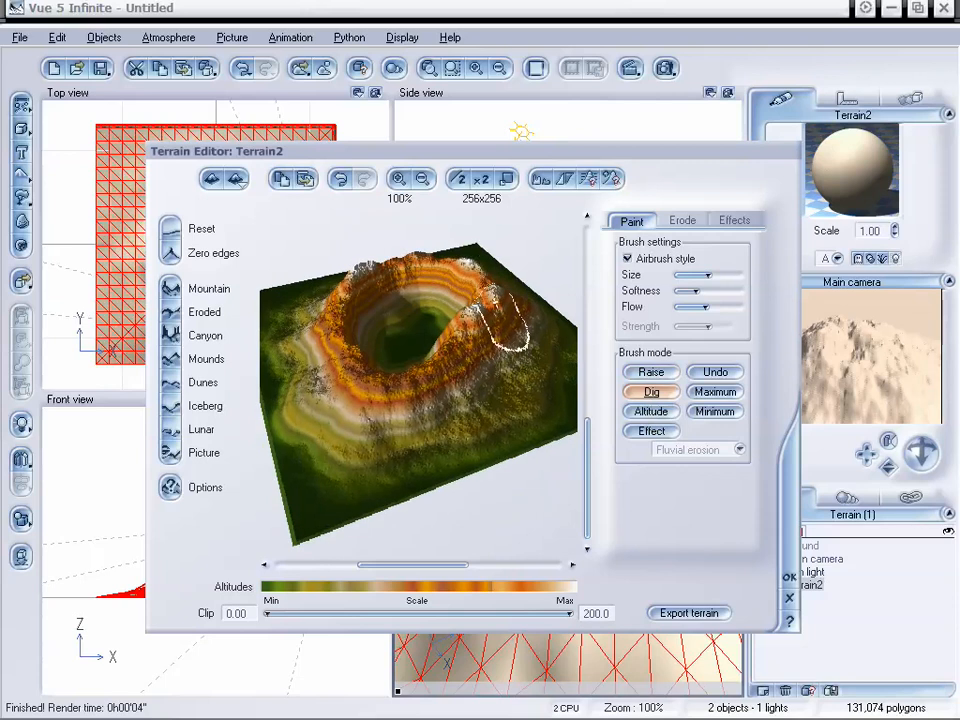
left_click_drag(493, 303, 500, 307)
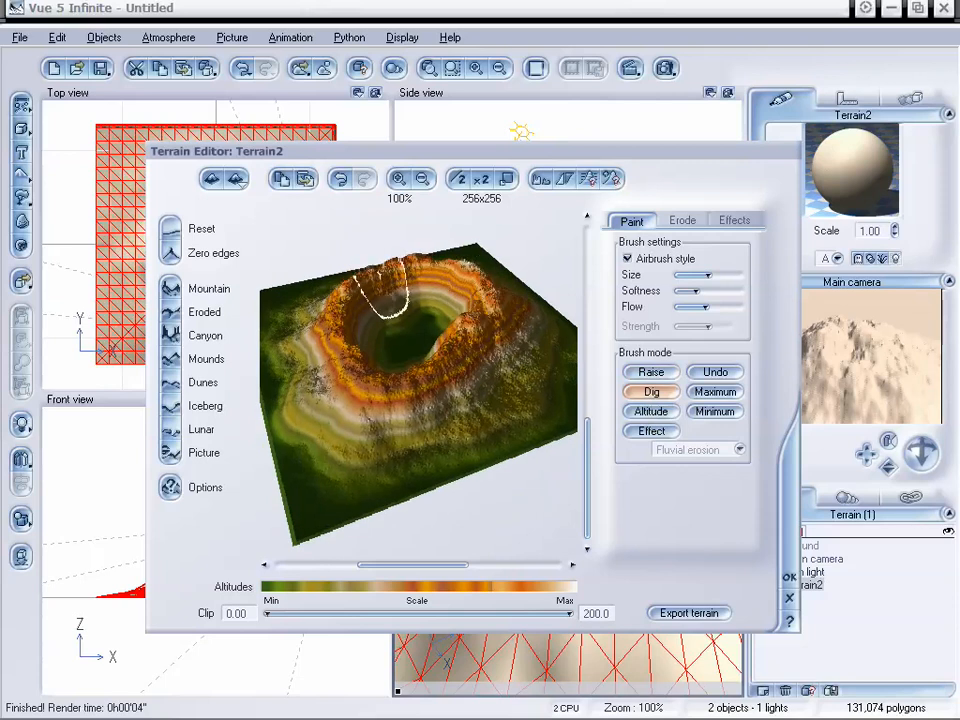
Step: Raise a small mound in the middle of the crater floor
mouse_move(385, 295)
right_mouse_down()
mouse_move(439, 332)
mouse_move(470, 330)
mouse_move(470, 319)
right_mouse_up()
left_click(666, 376)
left_click_drag(414, 341, 400, 377)
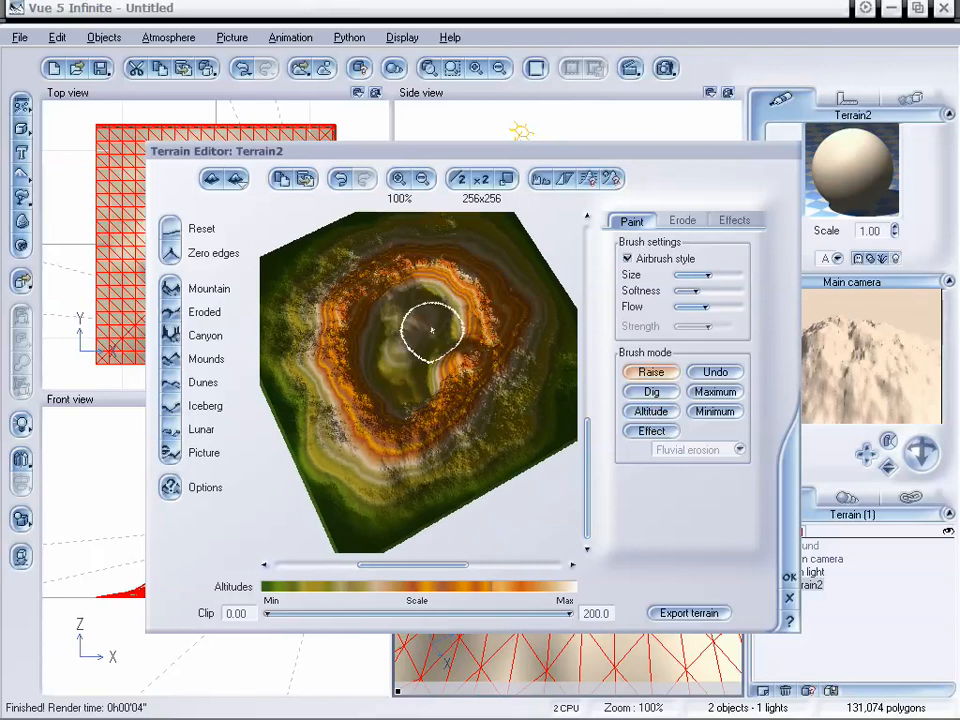
Step: Examine the crater's shape from above, from the side and from several angles
right_click_drag(438, 350, 513, 343)
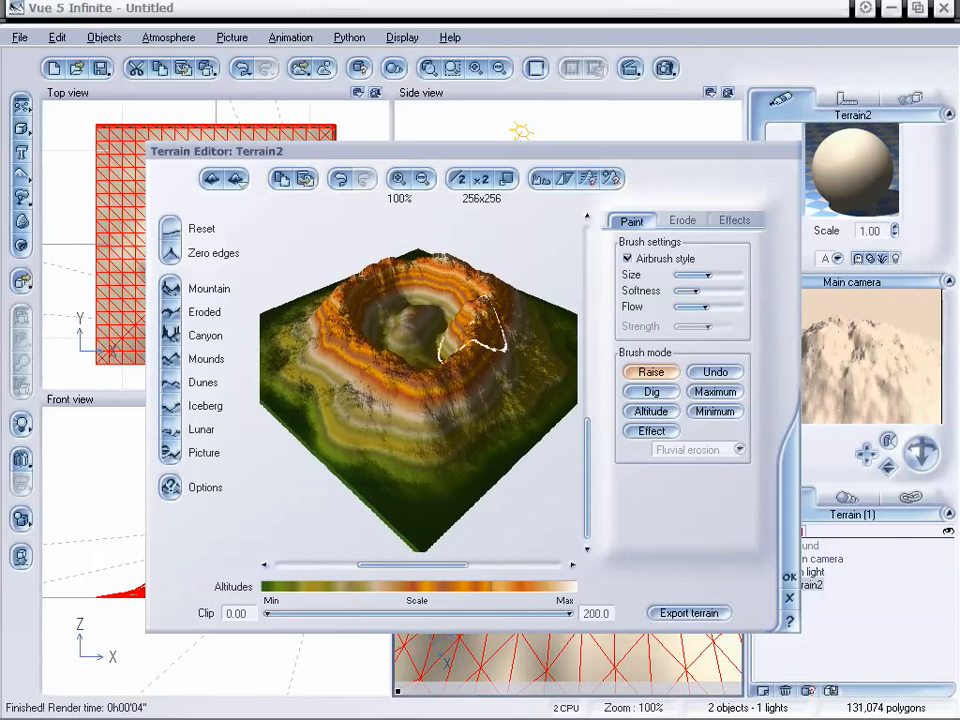
mouse_move(440, 300)
right_mouse_down()
mouse_move(462, 345)
mouse_move(450, 336)
mouse_move(439, 349)
mouse_move(446, 304)
mouse_move(364, 305)
mouse_move(402, 306)
right_mouse_up()
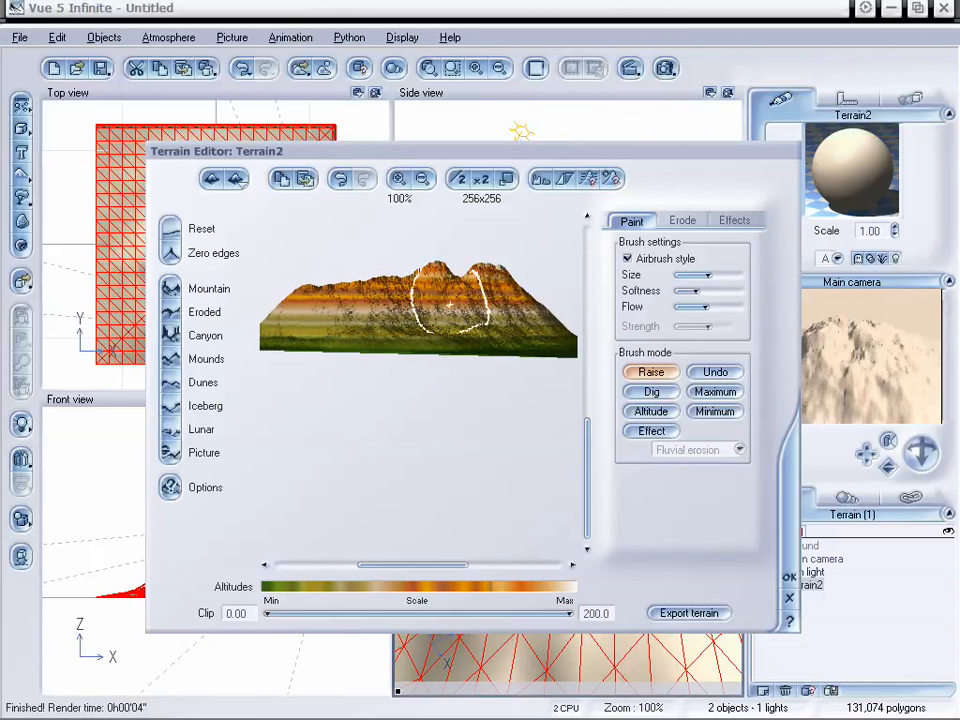
mouse_move(385, 290)
right_mouse_down()
mouse_move(403, 311)
mouse_move(403, 336)
mouse_move(367, 318)
mouse_move(396, 357)
mouse_move(474, 390)
right_mouse_up()
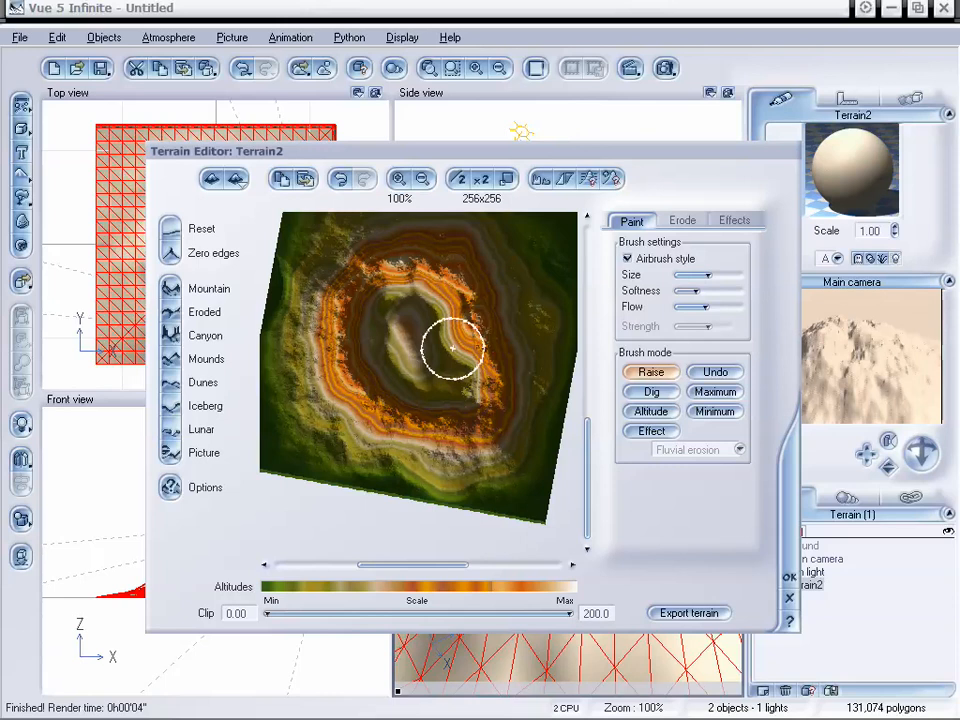
right_click_drag(446, 385, 435, 379)
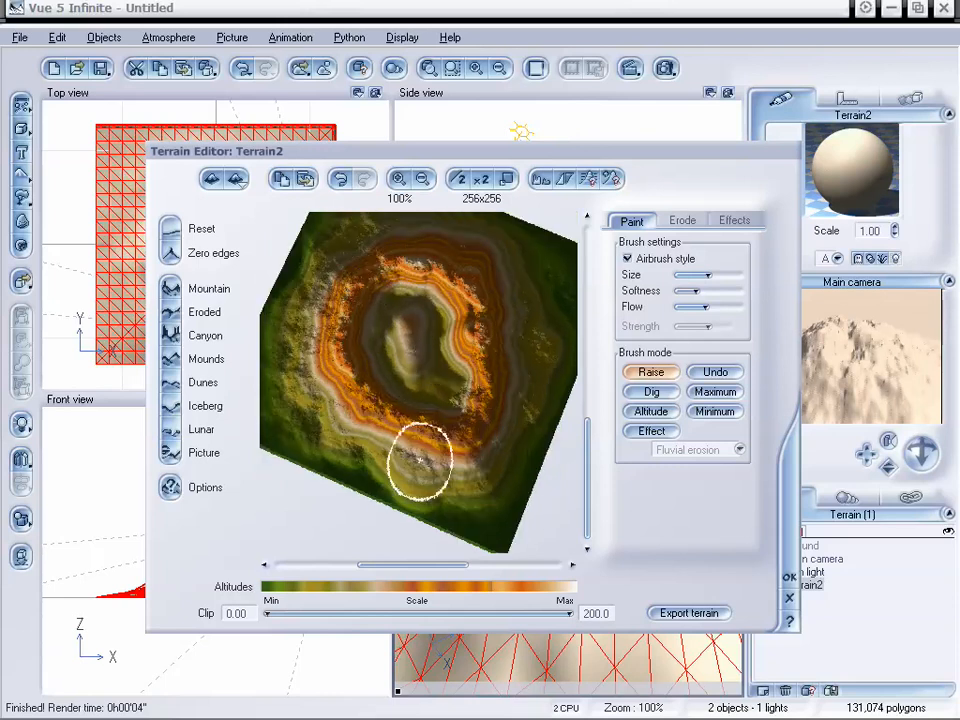
mouse_move(449, 452)
right_mouse_down()
mouse_move(471, 390)
mouse_move(464, 374)
right_mouse_up()
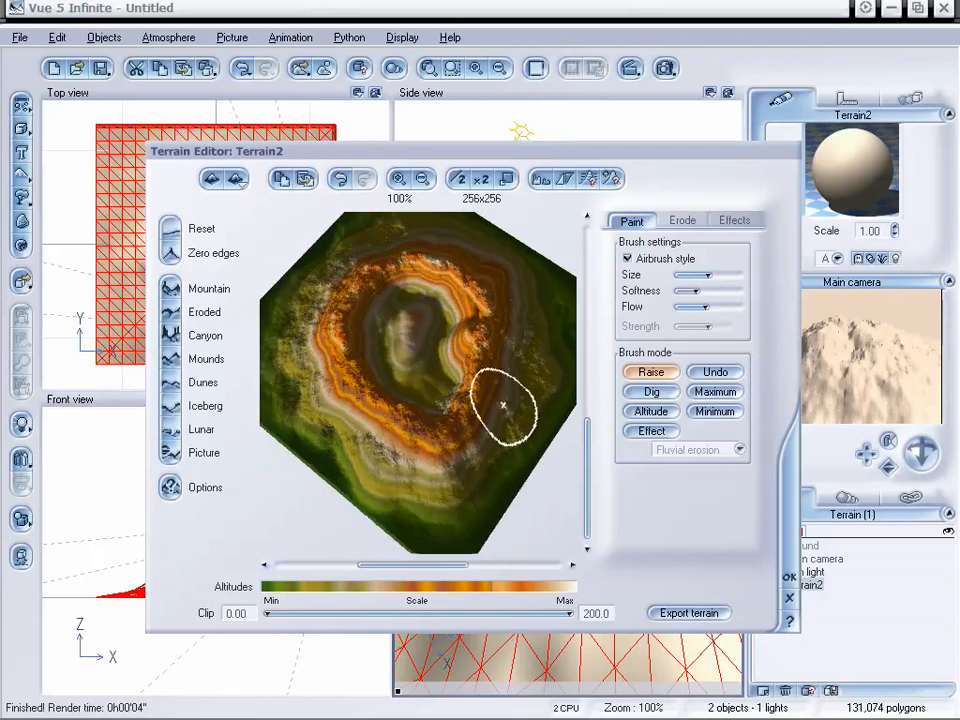
right_click_drag(466, 392, 478, 389)
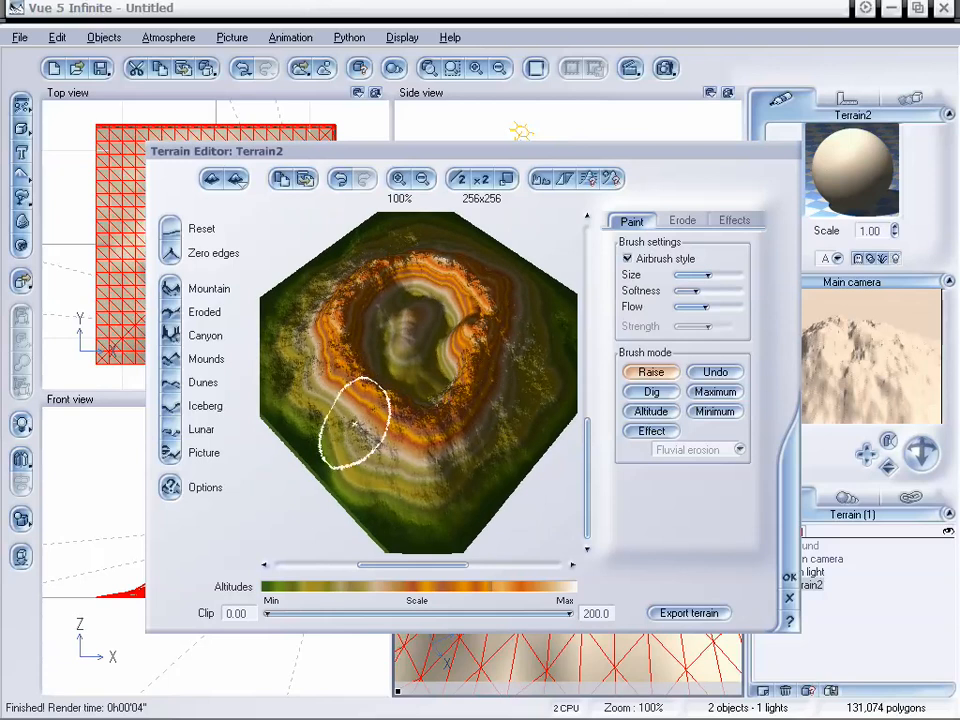
mouse_move(421, 337)
right_mouse_down()
mouse_move(421, 366)
mouse_move(419, 336)
right_mouse_up()
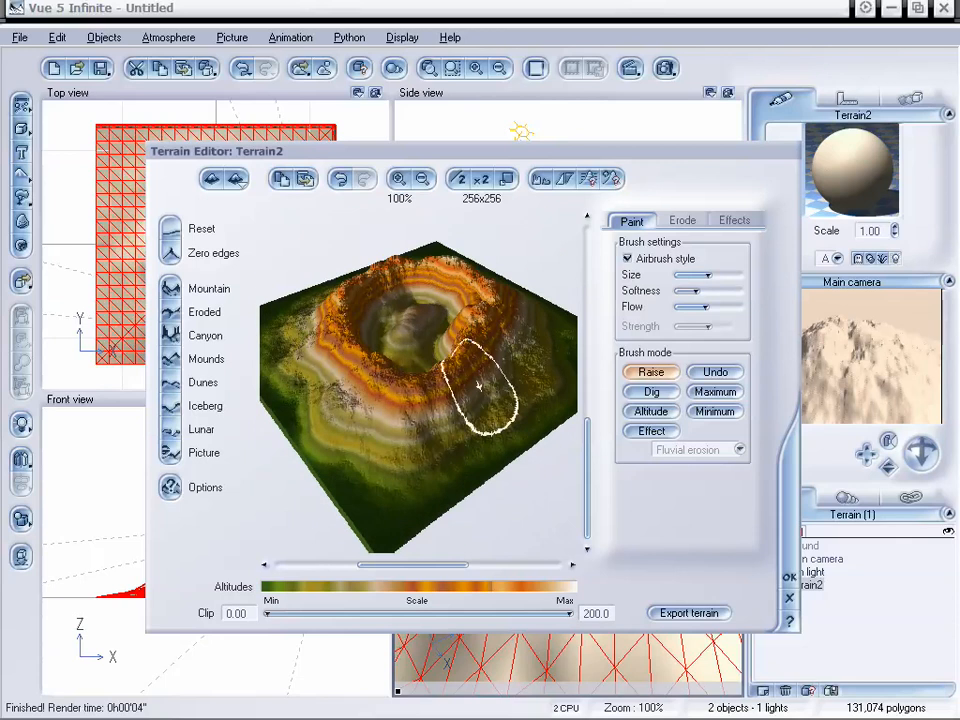
mouse_move(480, 350)
right_mouse_down()
mouse_move(435, 339)
mouse_move(436, 348)
right_mouse_up()
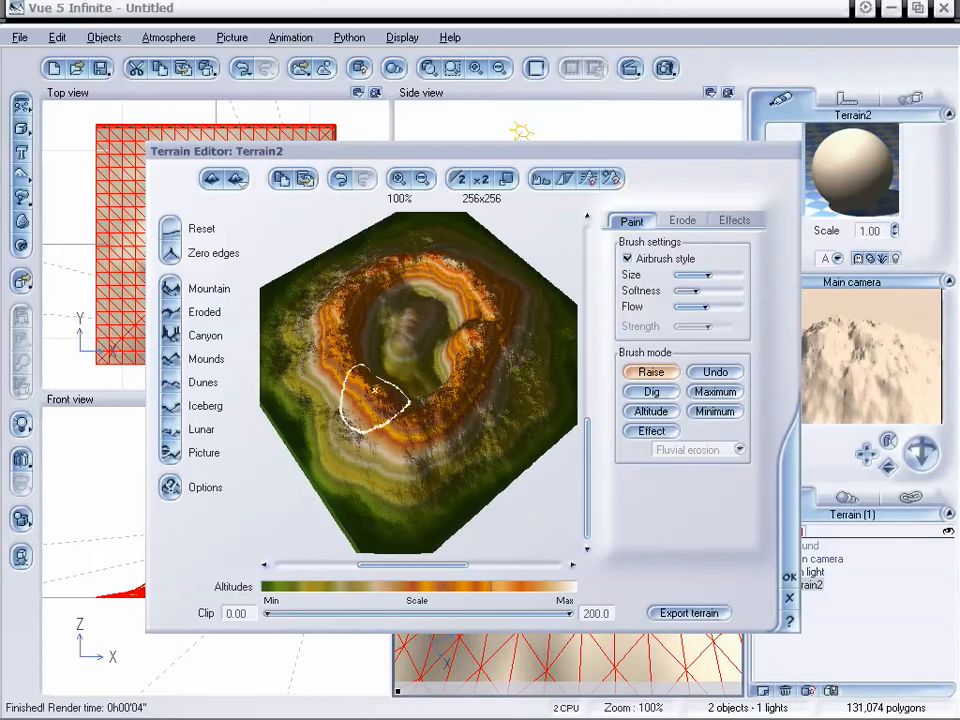
Step: Raise a ridge from the crater's inner wall toward its centre and dig into the rim's outer slope beside it
right_click_drag(422, 388, 445, 397)
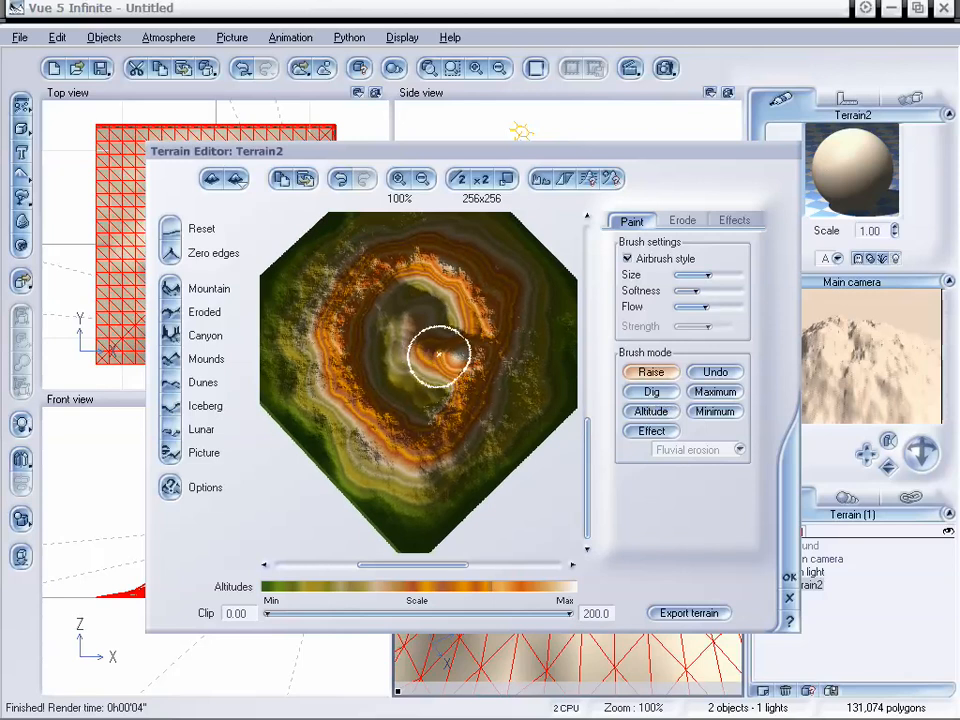
mouse_move(438, 355)
right_mouse_down()
mouse_move(456, 381)
mouse_move(450, 352)
right_mouse_up()
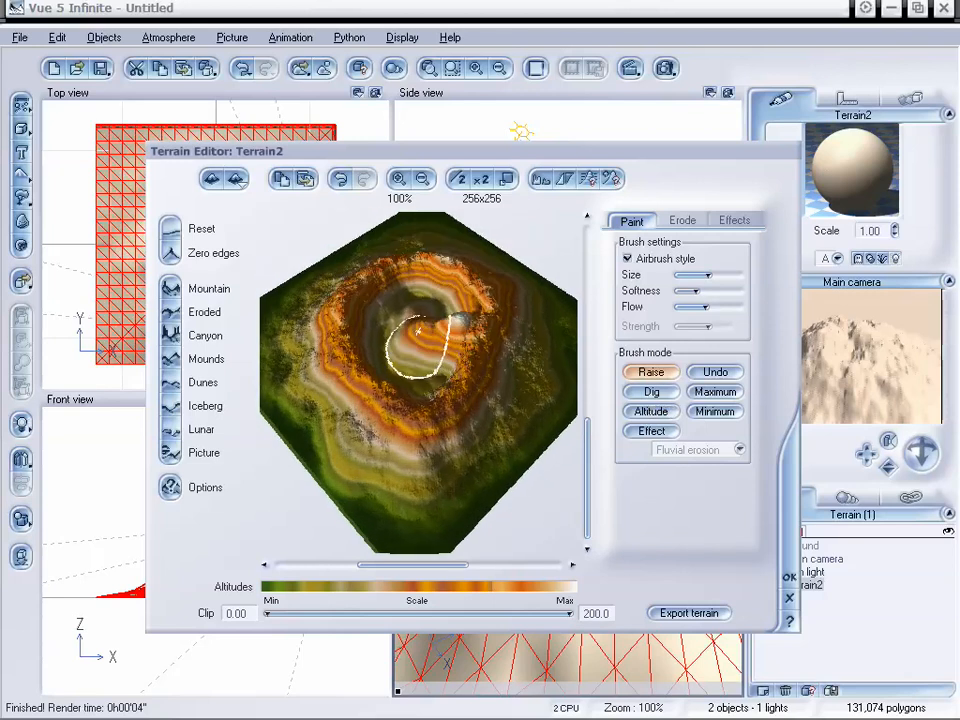
left_click(652, 392)
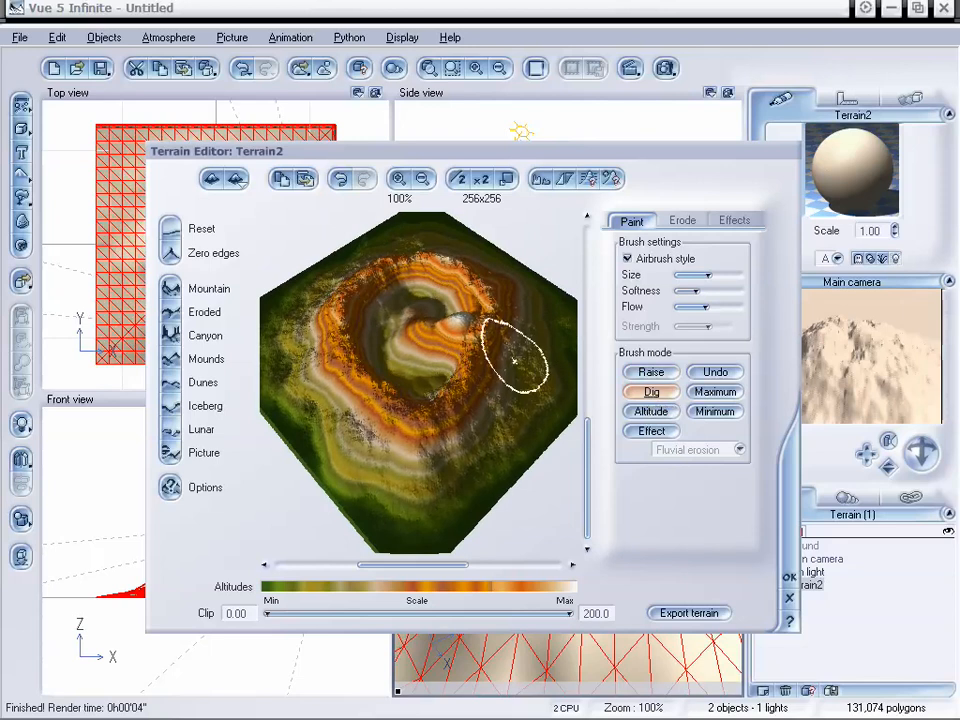
right_click_drag(489, 347, 486, 379)
left_click_drag(486, 379, 439, 356)
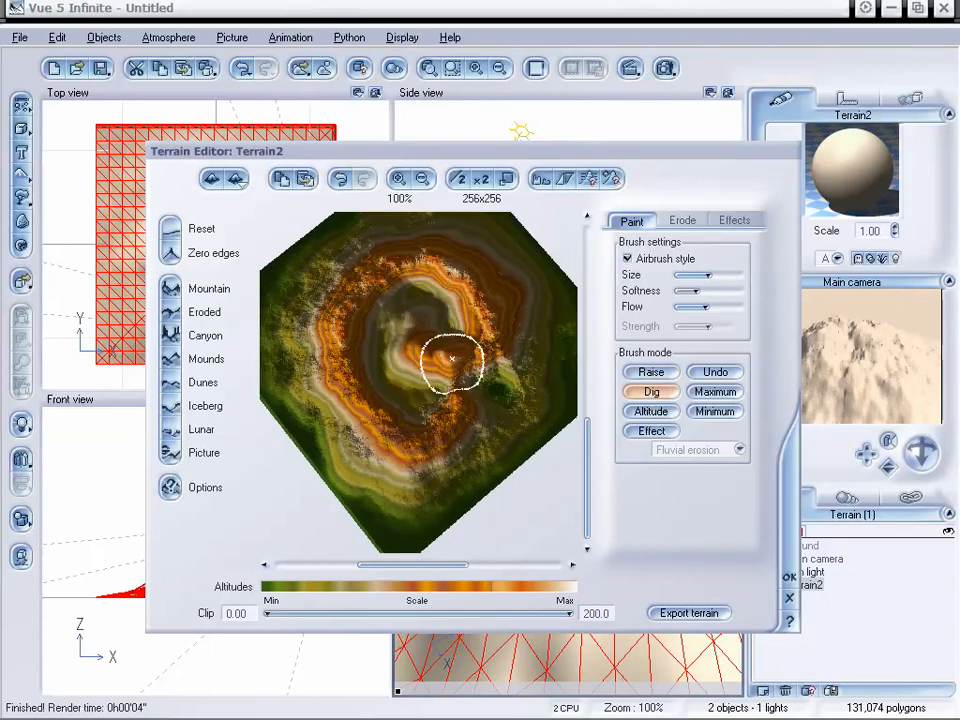
mouse_move(461, 369)
right_mouse_down()
mouse_move(499, 386)
mouse_move(506, 368)
right_mouse_up()
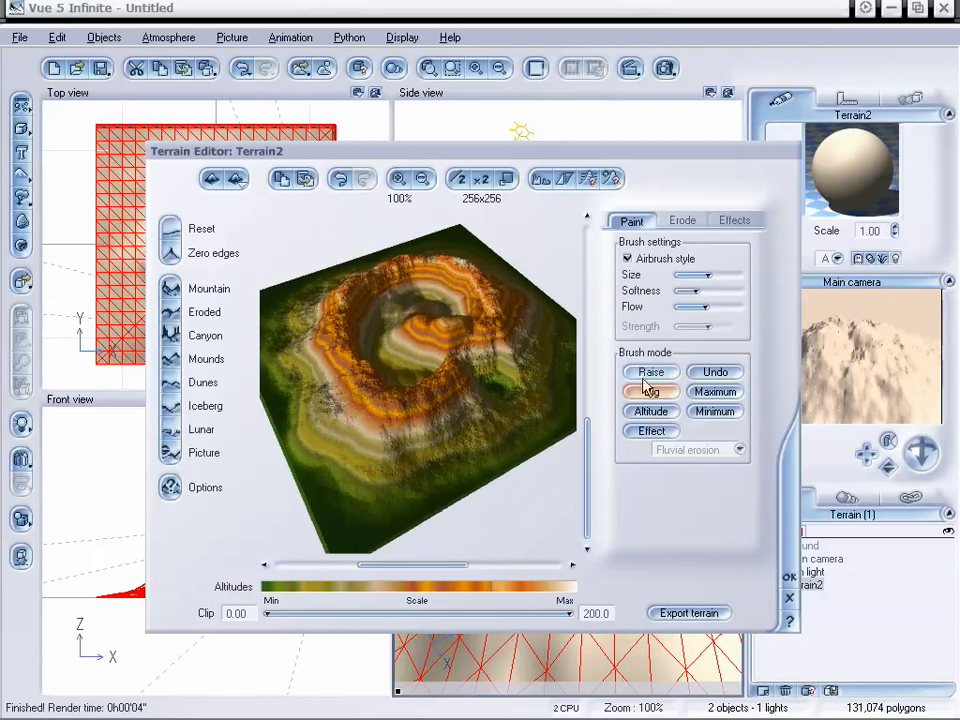
Step: Raise the dug-out section of the rim again and accept the sculpted terrain
left_click(647, 376)
mouse_move(504, 361)
left_mouse_down()
mouse_move(501, 372)
mouse_move(475, 367)
left_mouse_up()
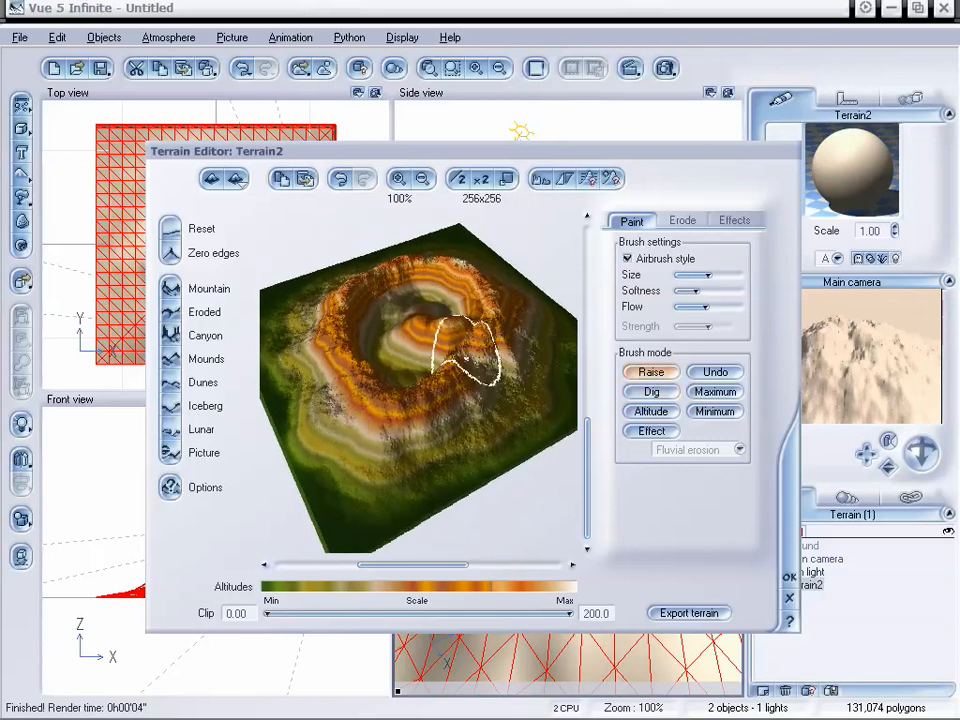
mouse_move(467, 354)
right_mouse_down()
mouse_move(431, 369)
mouse_move(441, 357)
mouse_move(460, 386)
right_mouse_up()
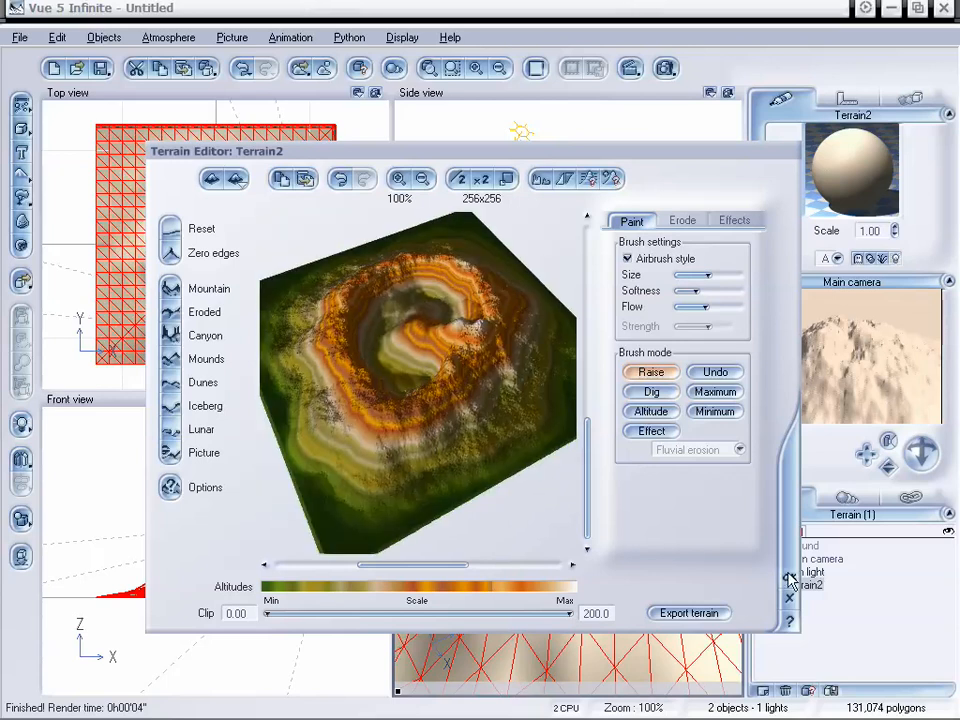
left_click(790, 578)
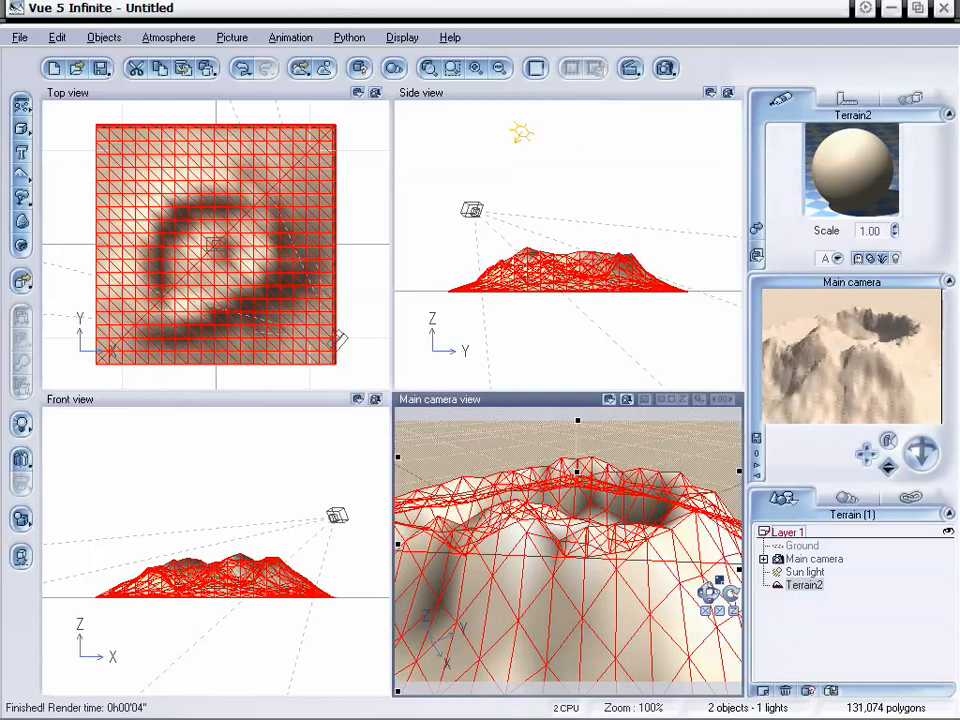
Step: Move the main camera back to frame the whole terrain and assign it the Grass and layers material from the Landscapes collection
left_click_drag(866, 454, 909, 448)
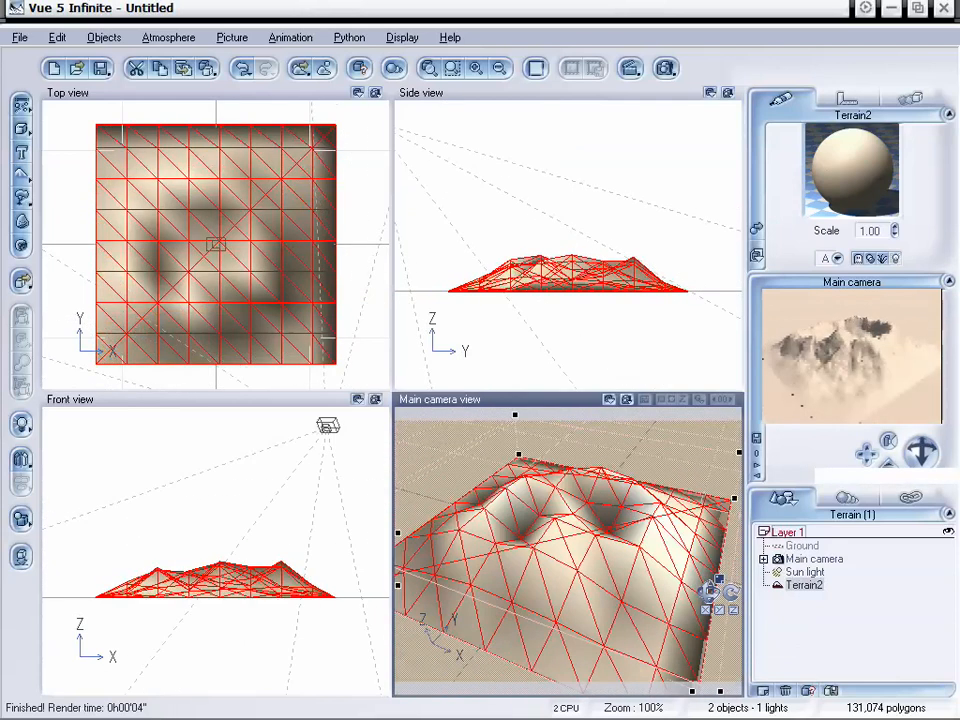
left_click(757, 229)
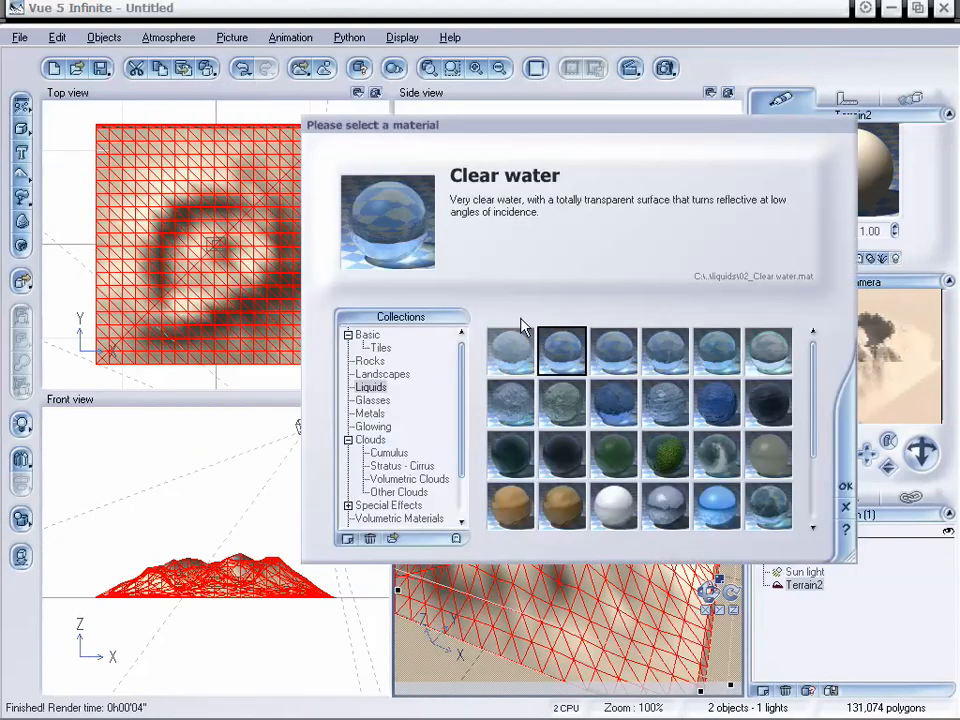
left_click(381, 374)
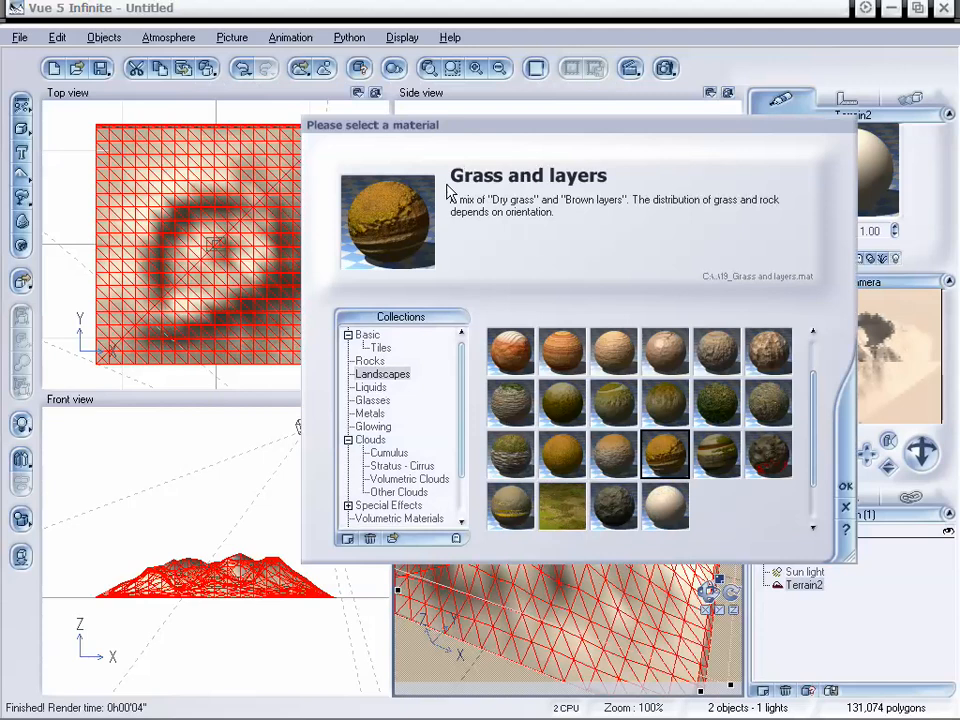
left_click(844, 490)
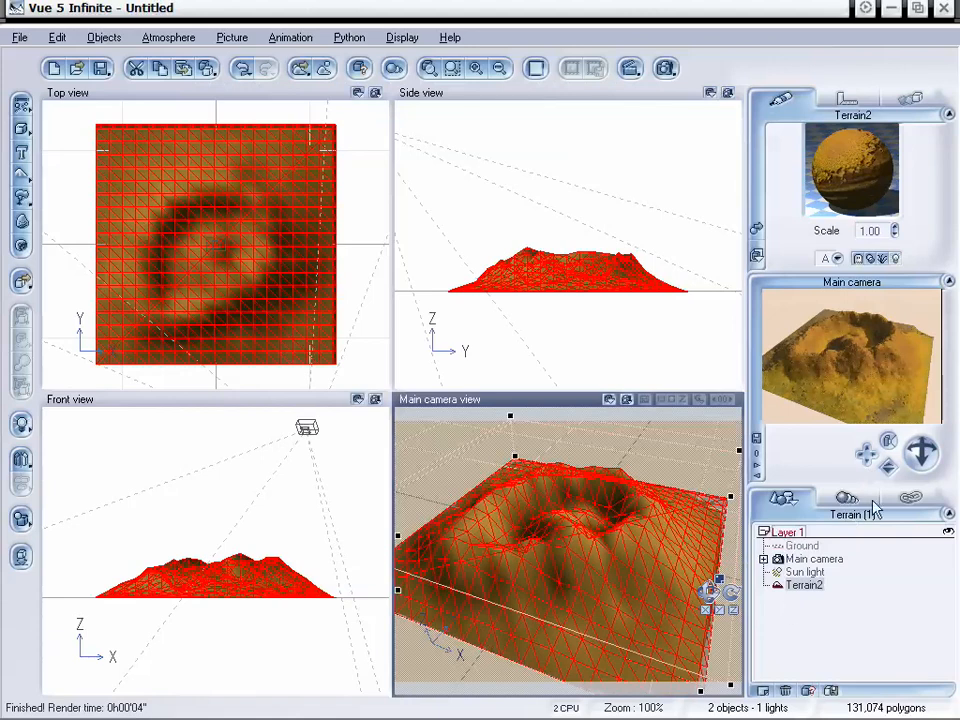
Step: Duplicate the crater terrain in place
mouse_move(917, 455)
left_mouse_down()
mouse_move(923, 475)
mouse_move(918, 457)
left_mouse_up()
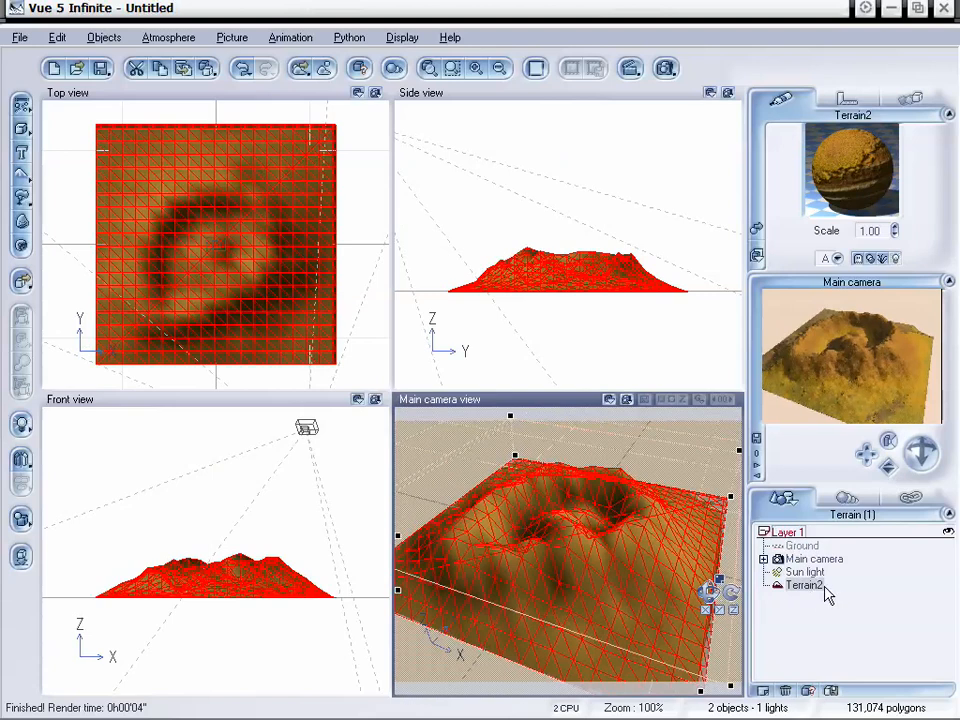
key("ctrl+d")
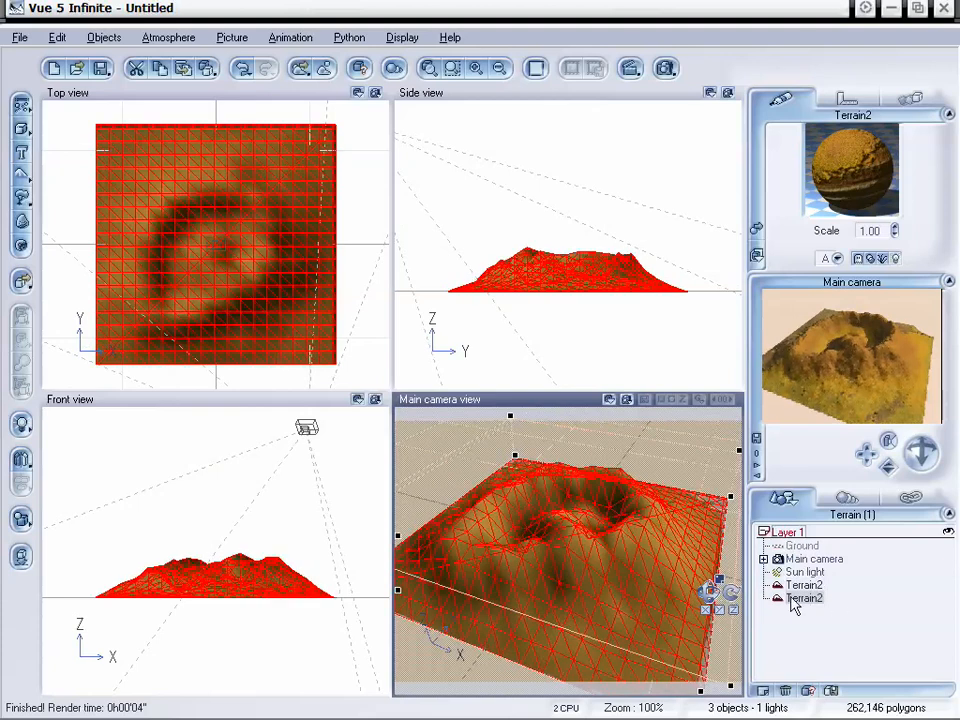
Step: Rename the duplicated crater terrain as Water
double_click(810, 599)
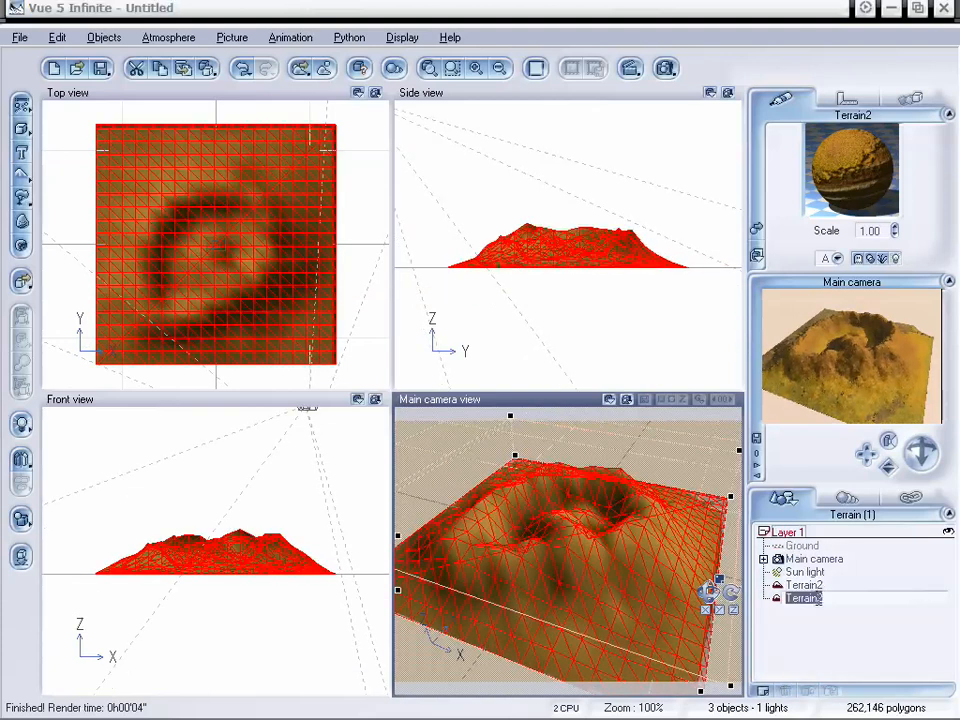
type("Water")
key("Return")
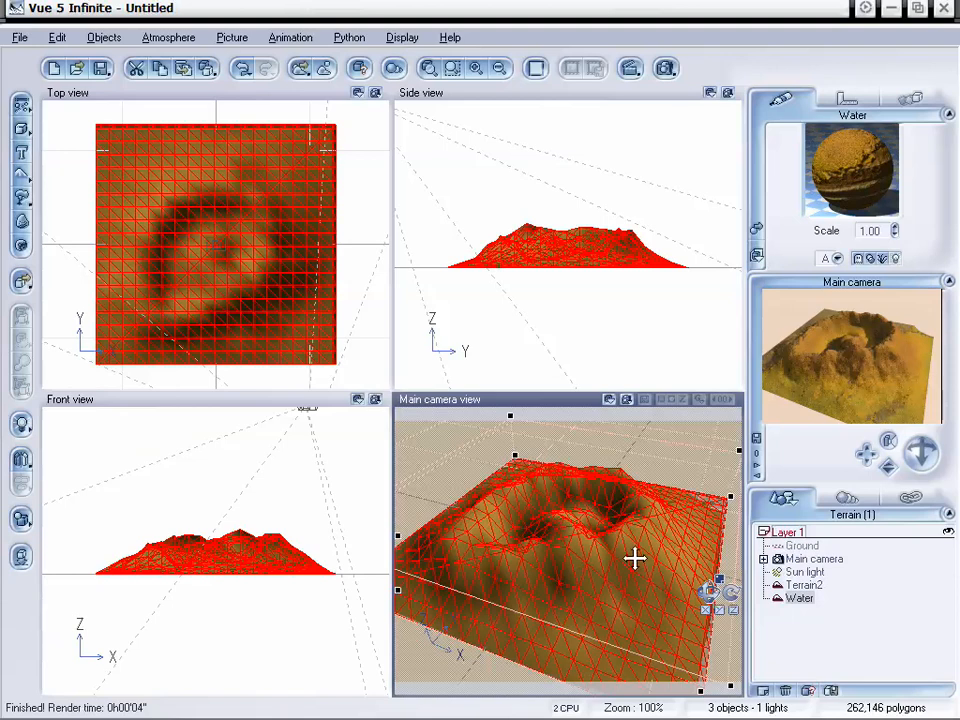
Step: Edit the Water terrain and dig away its outer slopes around the crater rim, using minimum brush softness and maximum flow
double_click(797, 600)
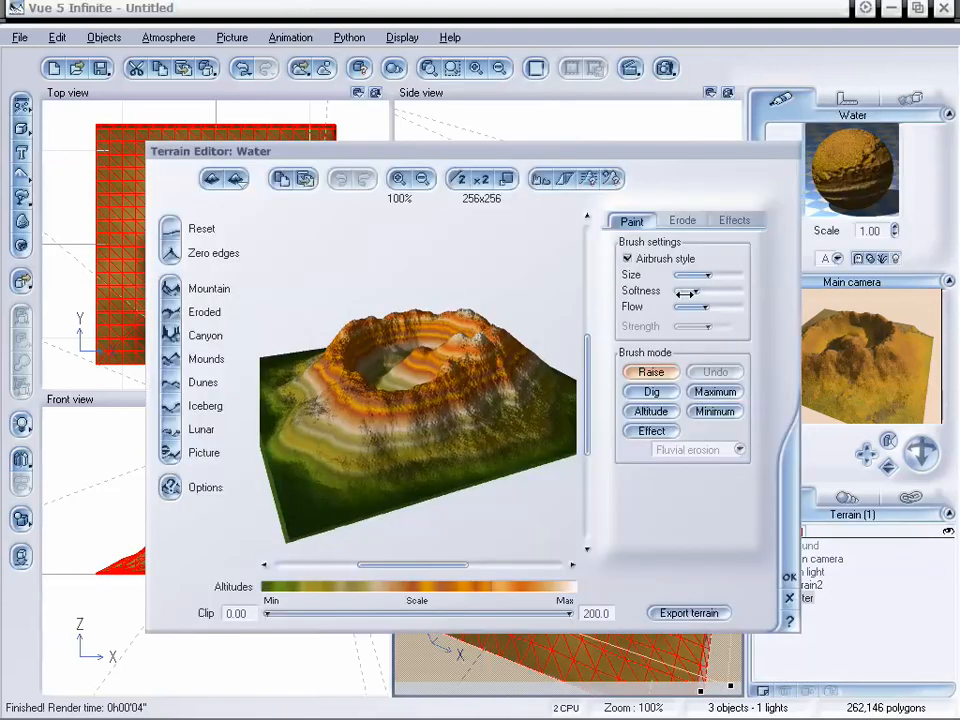
left_click_drag(583, 163, 524, 152)
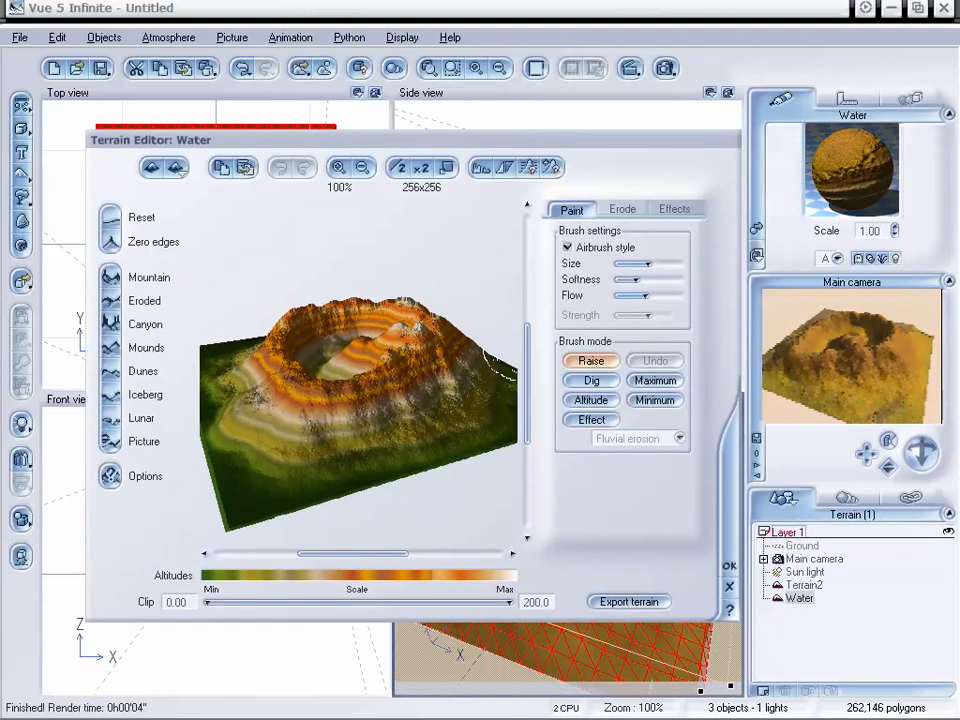
left_click_drag(525, 372, 523, 351)
right_click_drag(383, 352, 381, 417)
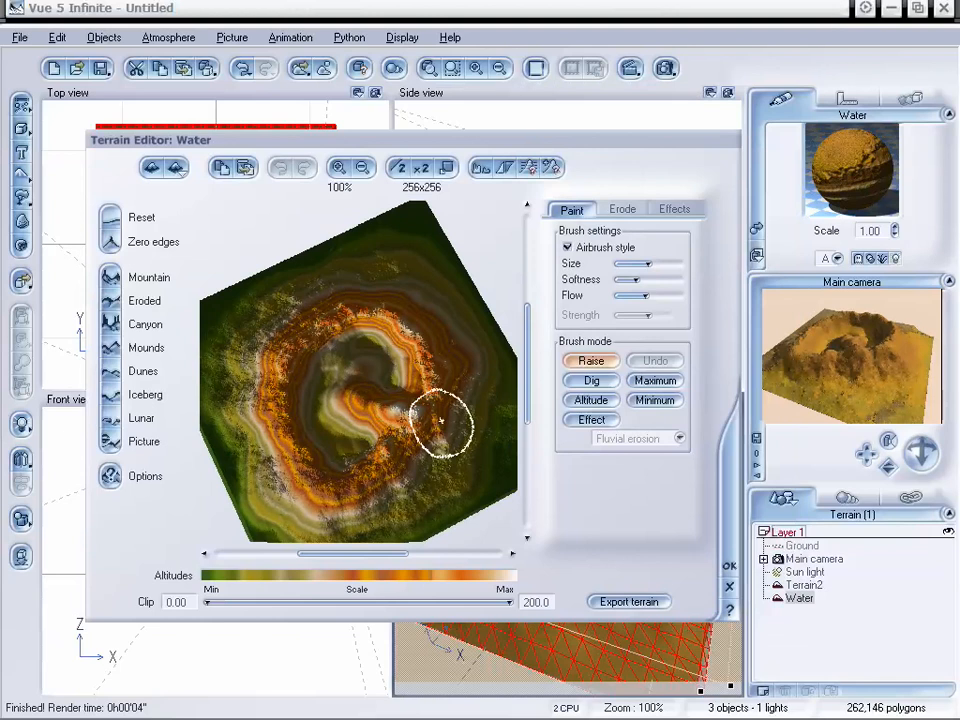
right_click_drag(395, 420, 402, 404)
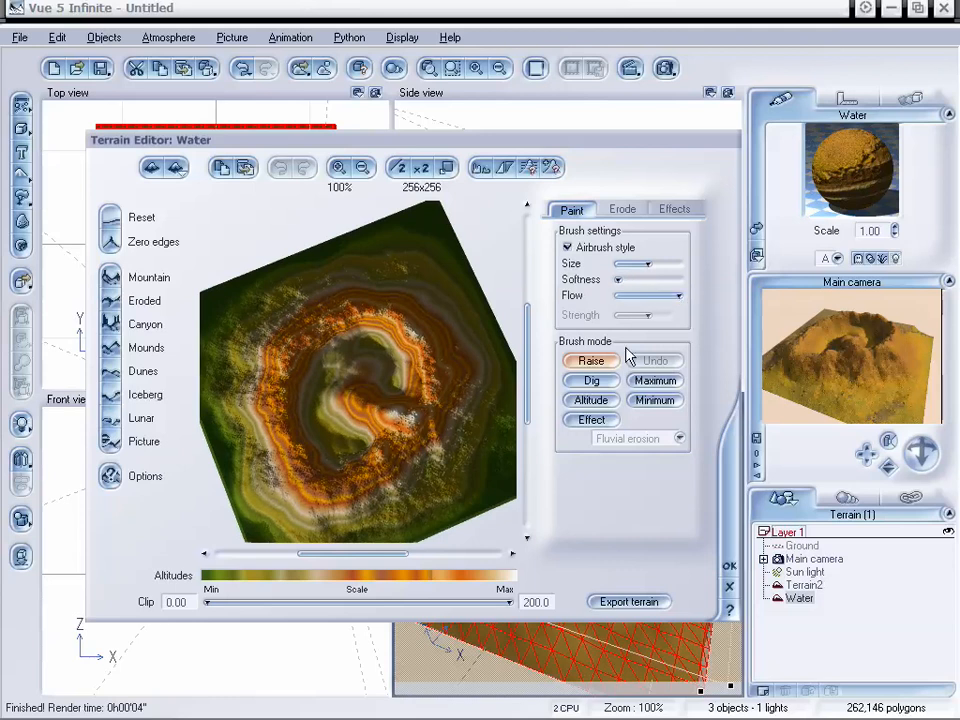
left_click(592, 381)
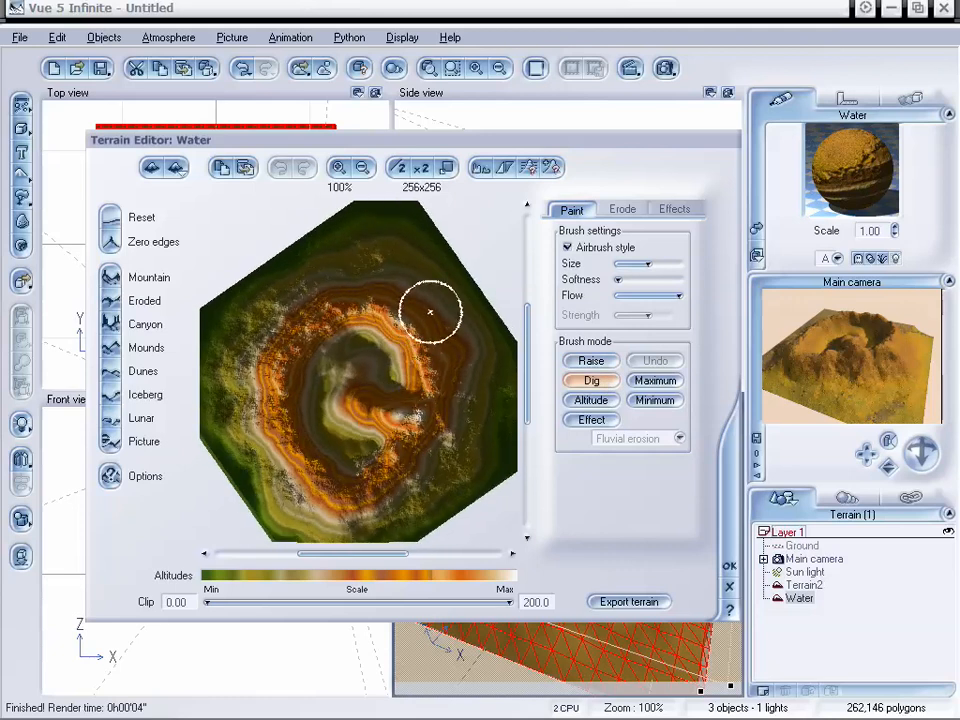
mouse_move(429, 311)
left_mouse_down()
mouse_move(452, 345)
mouse_move(451, 404)
mouse_move(396, 512)
mouse_move(370, 528)
mouse_move(315, 521)
mouse_move(356, 519)
mouse_move(317, 520)
mouse_move(278, 489)
mouse_move(257, 450)
mouse_move(251, 401)
mouse_move(257, 334)
mouse_move(315, 283)
mouse_move(344, 277)
mouse_move(293, 304)
mouse_move(194, 432)
mouse_move(272, 281)
mouse_move(411, 214)
mouse_move(381, 272)
mouse_move(413, 291)
mouse_move(386, 279)
mouse_move(437, 317)
mouse_move(433, 326)
mouse_move(396, 281)
mouse_move(476, 283)
mouse_move(491, 444)
mouse_move(418, 553)
left_mouse_up()
left_click_drag(527, 311, 528, 400)
mouse_move(279, 504)
left_mouse_down()
mouse_move(251, 473)
mouse_move(364, 515)
left_mouse_up()
Step: Dig away the remaining slopes outside the rim and cut a notch into the rim with a smaller brush
left_click_drag(527, 433, 527, 413)
mouse_move(375, 497)
left_mouse_down()
mouse_move(356, 493)
mouse_move(402, 474)
left_mouse_up()
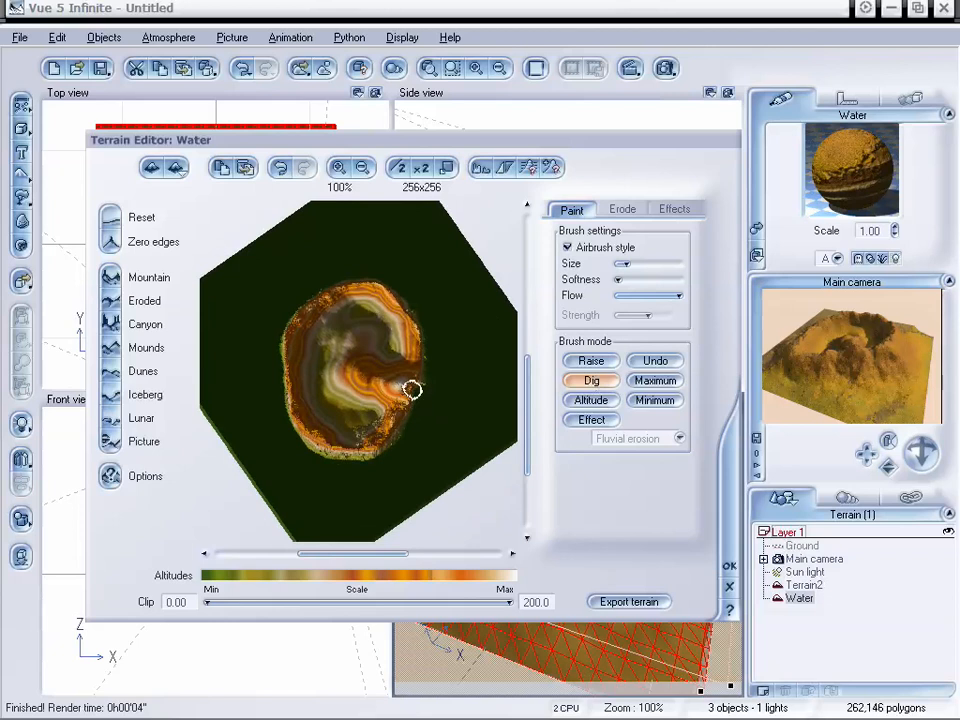
mouse_move(406, 388)
left_mouse_down()
mouse_move(394, 384)
mouse_move(433, 369)
mouse_move(405, 386)
left_mouse_up()
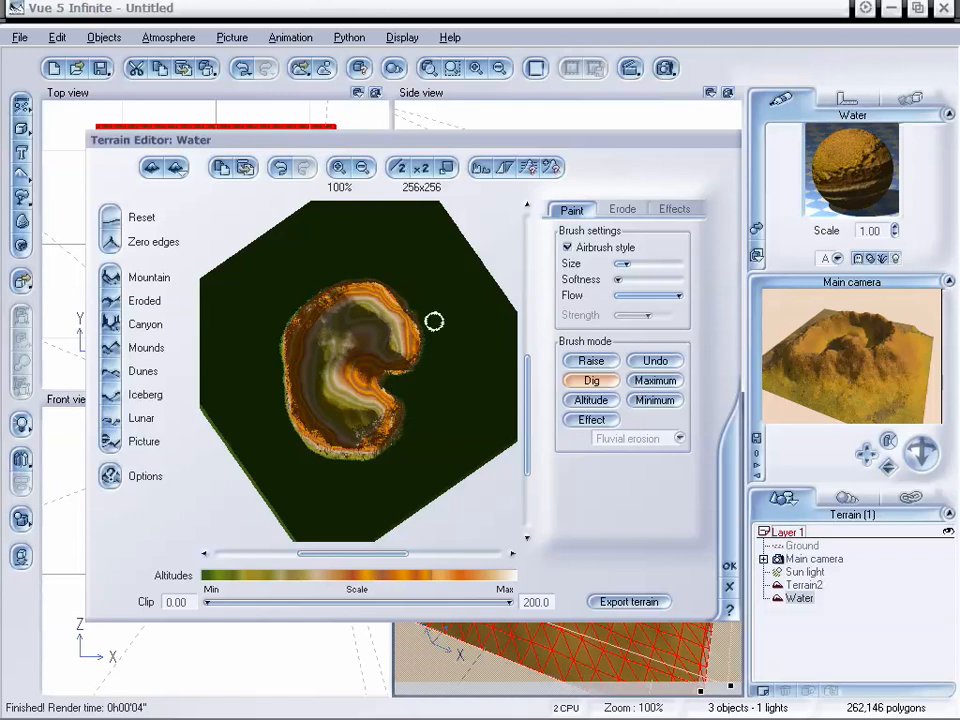
Step: Set the Water terrain's lower clipping altitude to 2.43 to cut away the flat base around the crater
mouse_move(433, 418)
right_mouse_down()
mouse_move(435, 350)
mouse_move(396, 330)
mouse_move(411, 331)
mouse_move(413, 371)
right_mouse_up()
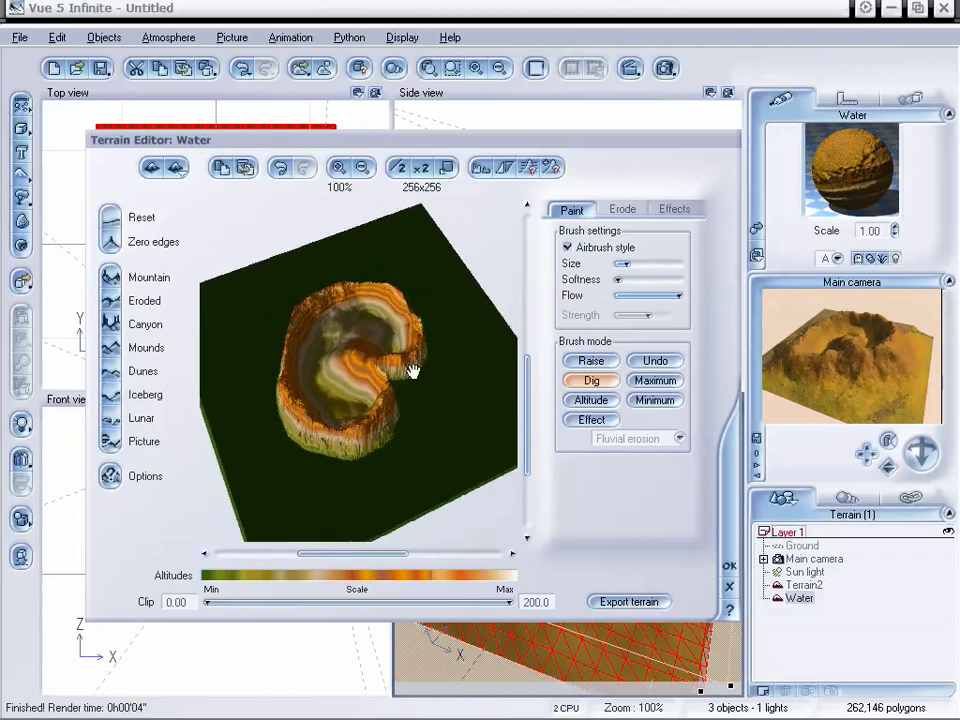
left_click_drag(208, 604, 221, 601)
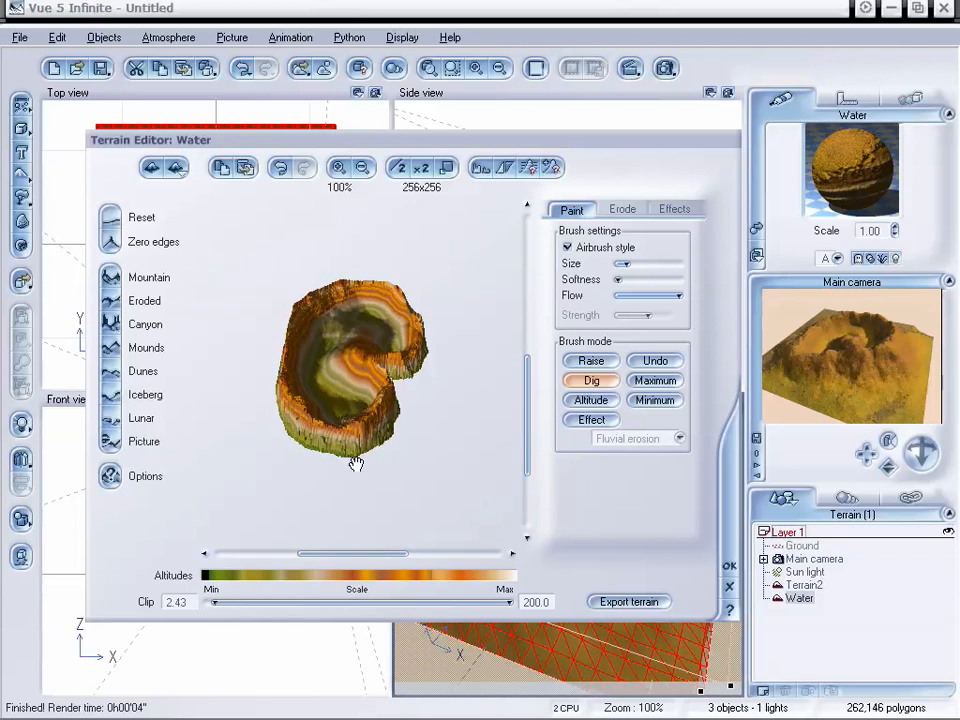
mouse_move(356, 459)
right_mouse_down()
mouse_move(362, 401)
mouse_move(364, 455)
mouse_move(355, 450)
mouse_move(366, 426)
mouse_move(362, 443)
right_mouse_up()
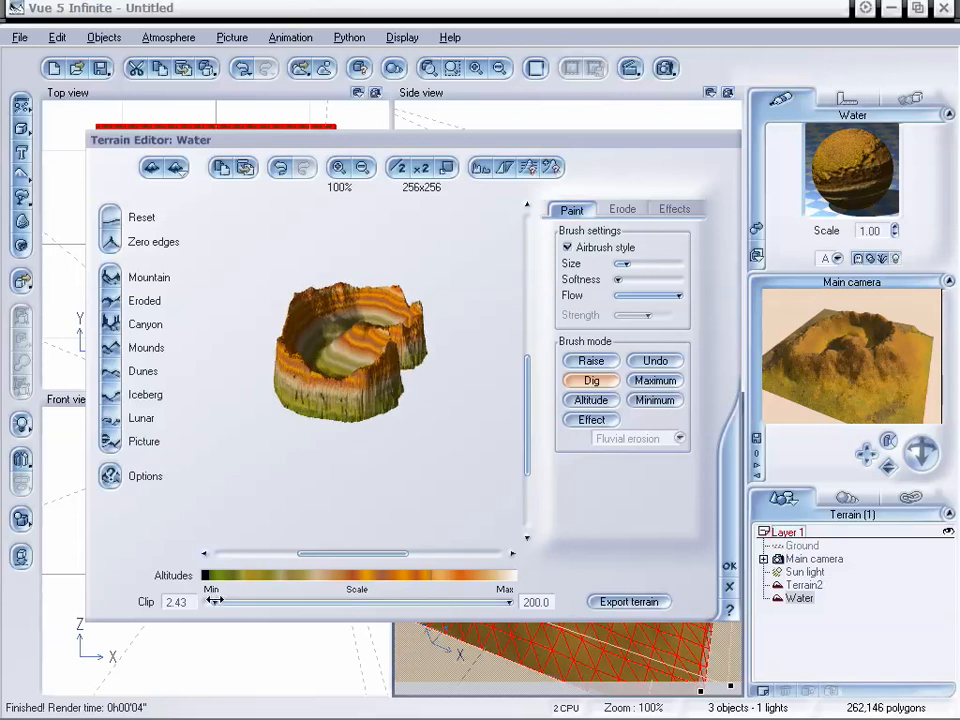
mouse_move(214, 602)
left_mouse_down()
mouse_move(230, 602)
mouse_move(207, 602)
mouse_move(216, 602)
left_mouse_up()
right_click_drag(386, 344, 388, 358)
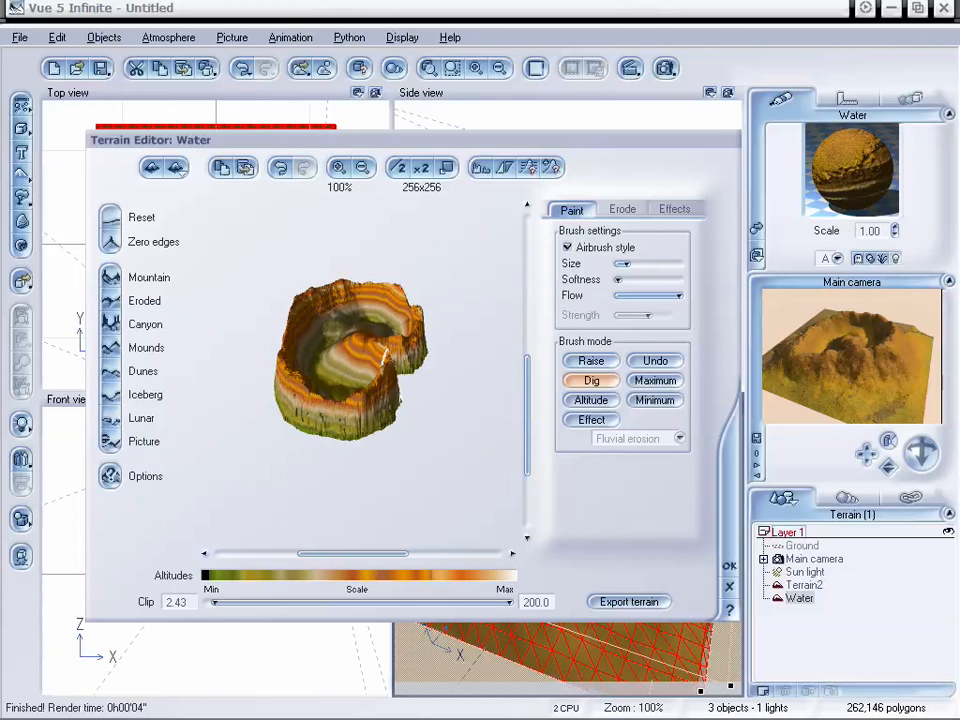
mouse_move(384, 353)
right_mouse_down()
mouse_move(375, 375)
mouse_move(386, 356)
mouse_move(381, 435)
mouse_move(397, 421)
right_mouse_up()
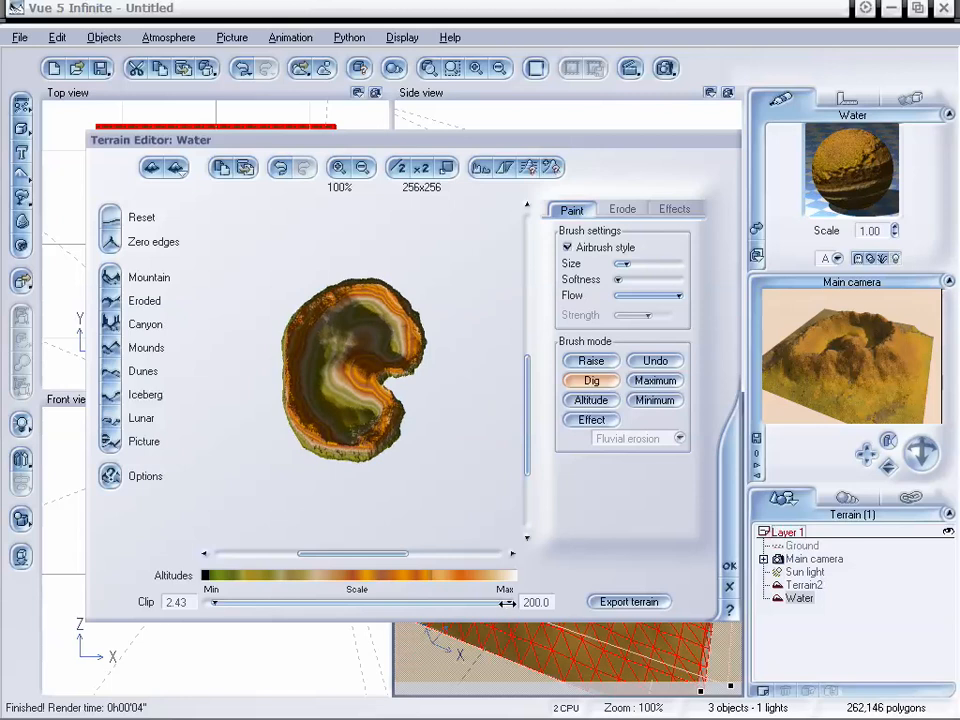
Step: Lower the Water terrain's upper clipping altitude to 3.04 to leave a thin flat sheet, and accept the edit
left_click_drag(507, 602, 215, 605)
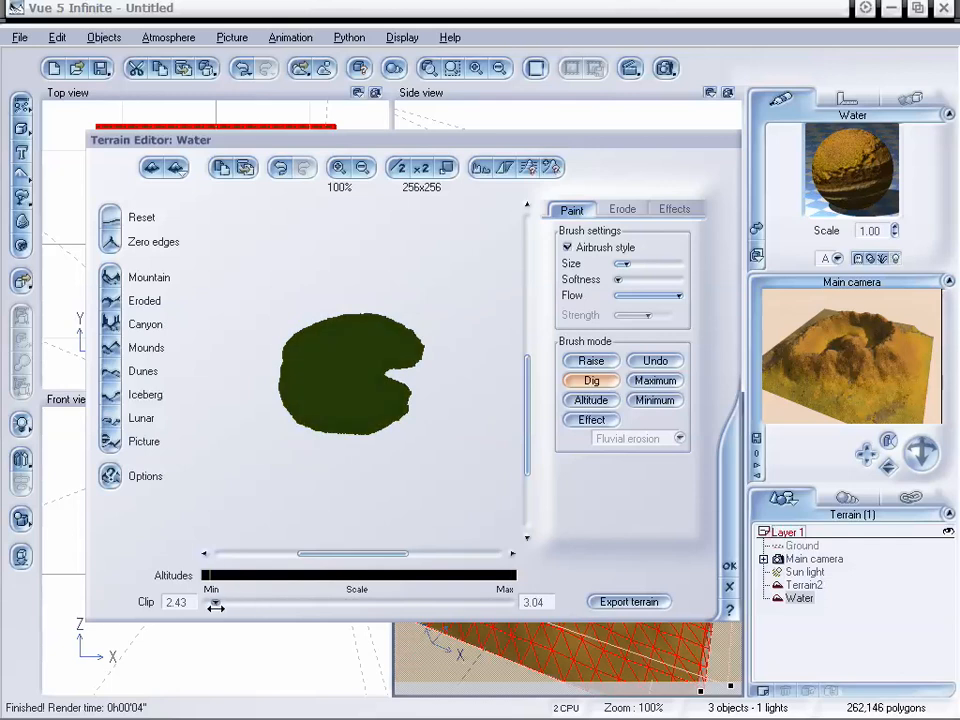
mouse_move(375, 412)
right_mouse_down()
mouse_move(371, 375)
mouse_move(363, 401)
mouse_move(299, 421)
mouse_move(360, 407)
right_mouse_up()
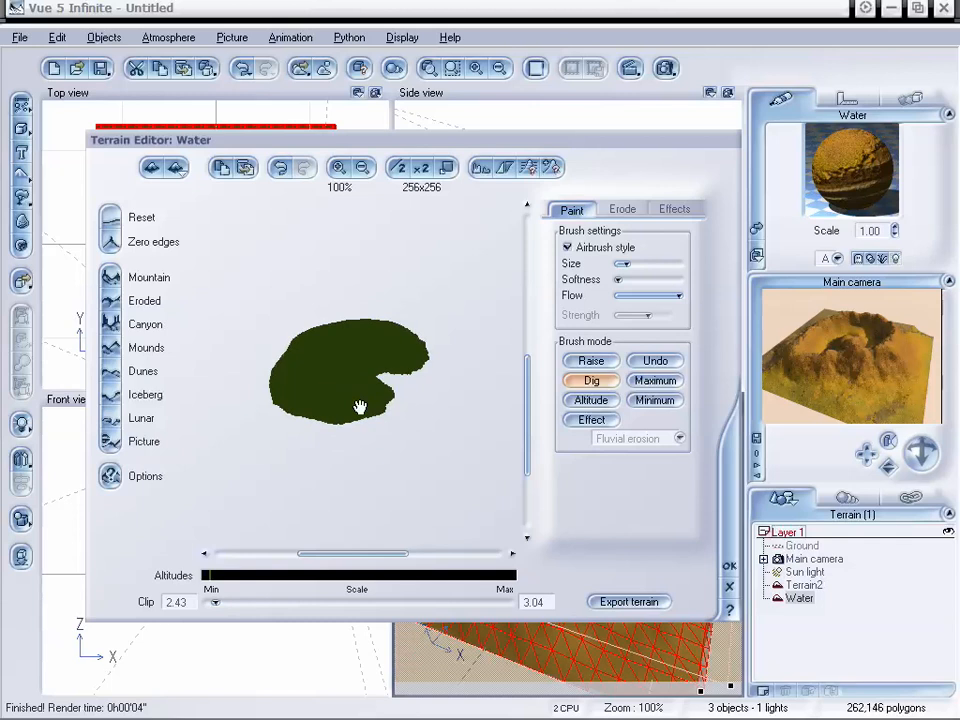
left_click(729, 567)
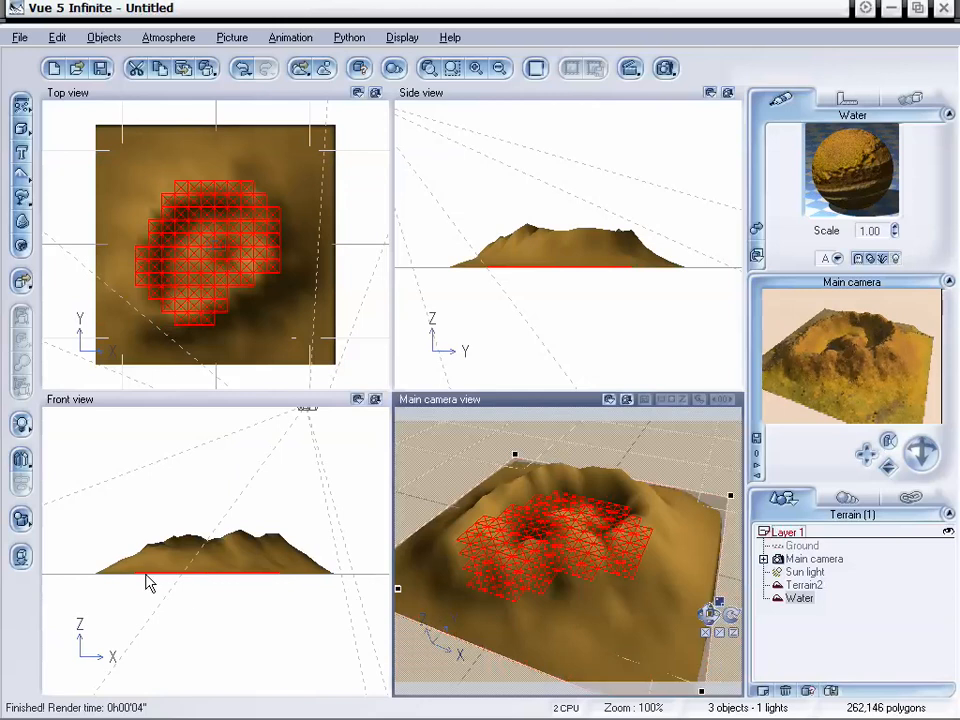
Step: Raise the Water sheet to lake level inside the crater and assign it the Default water material from the Liquids collection
left_click_drag(233, 573, 231, 550)
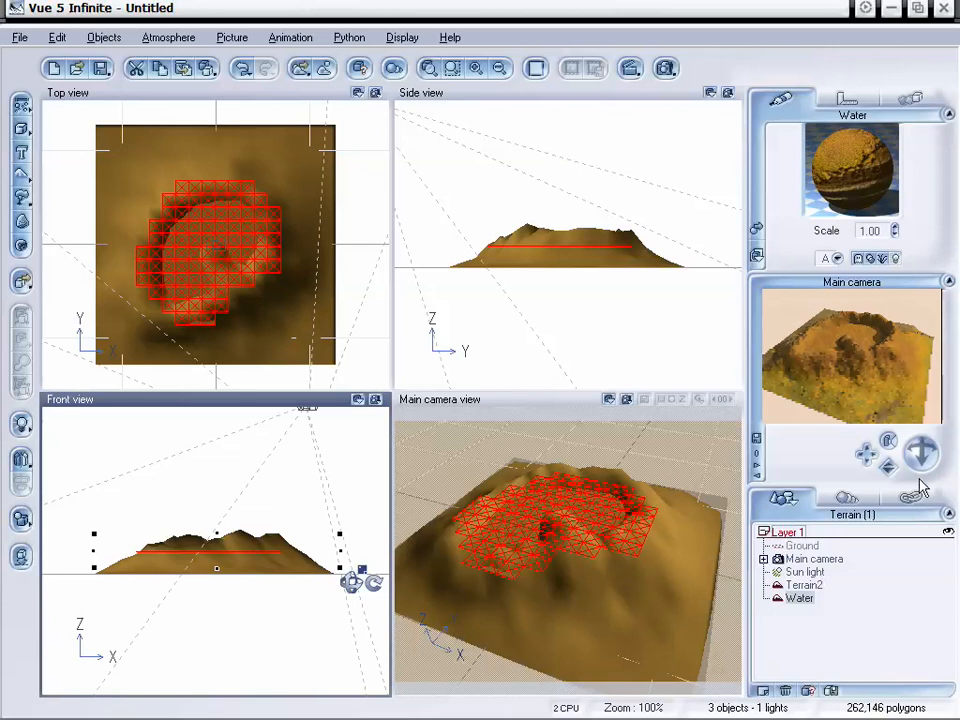
left_click_drag(920, 457, 910, 454)
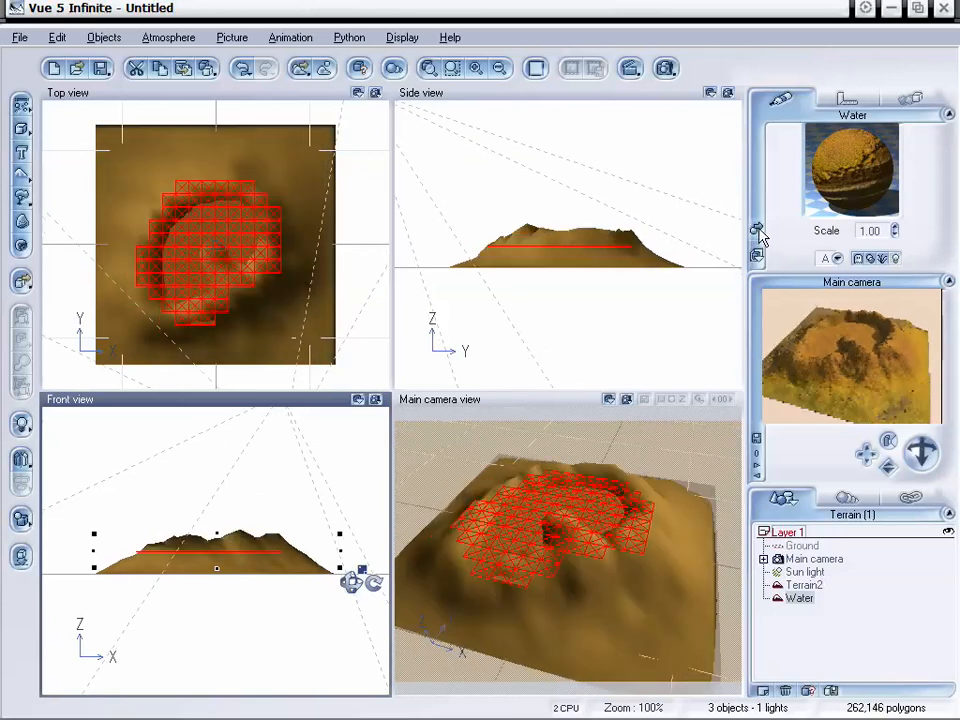
left_click(757, 230)
left_click_drag(592, 144, 429, 119)
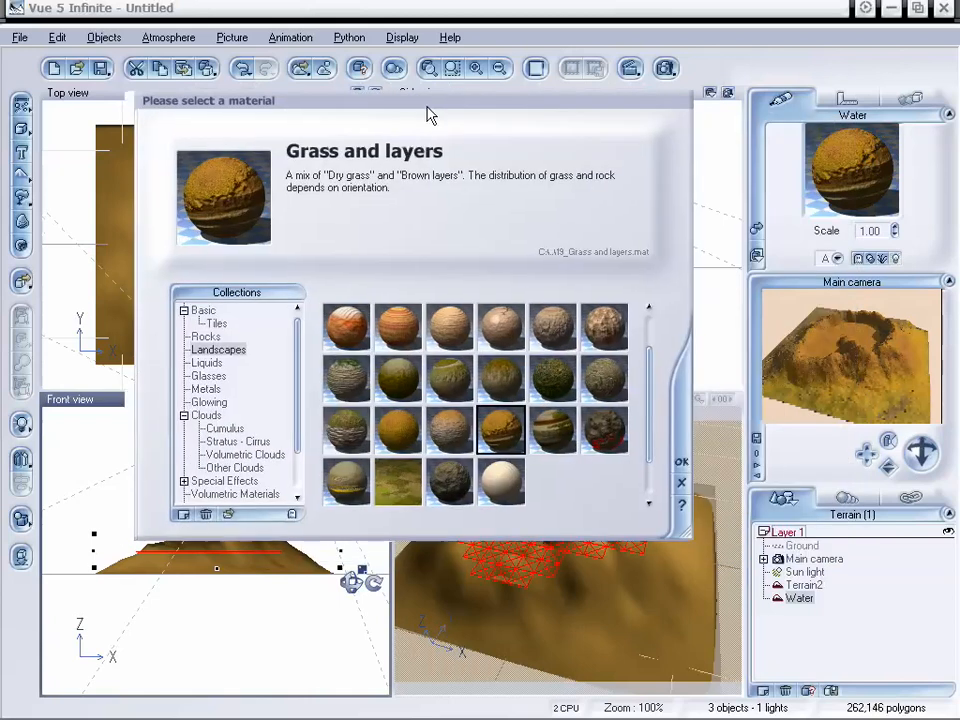
left_click(210, 363)
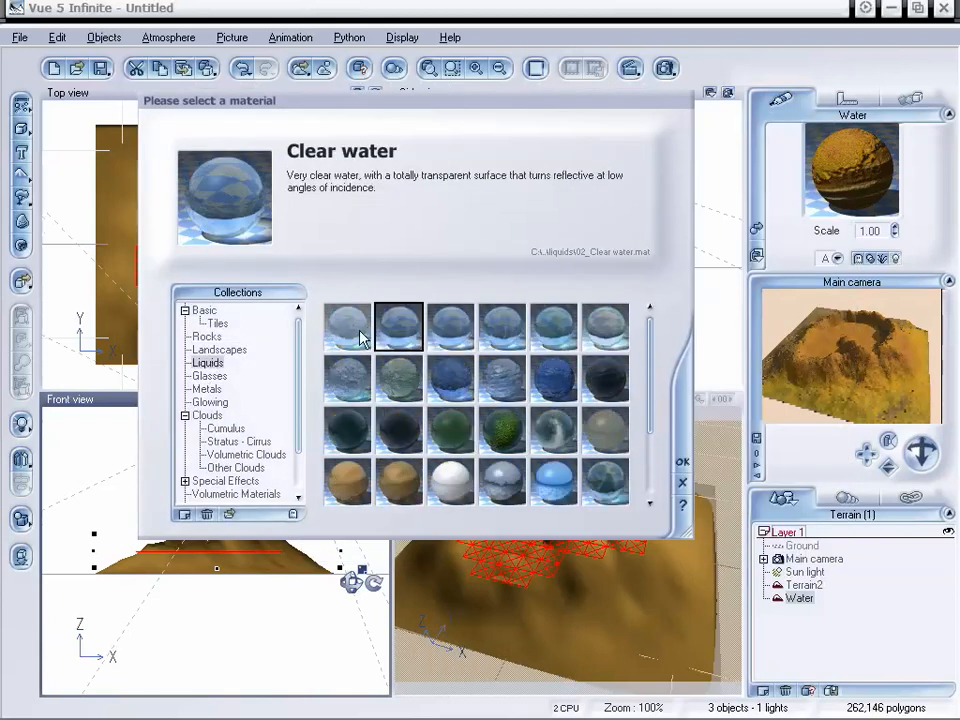
left_click(358, 338)
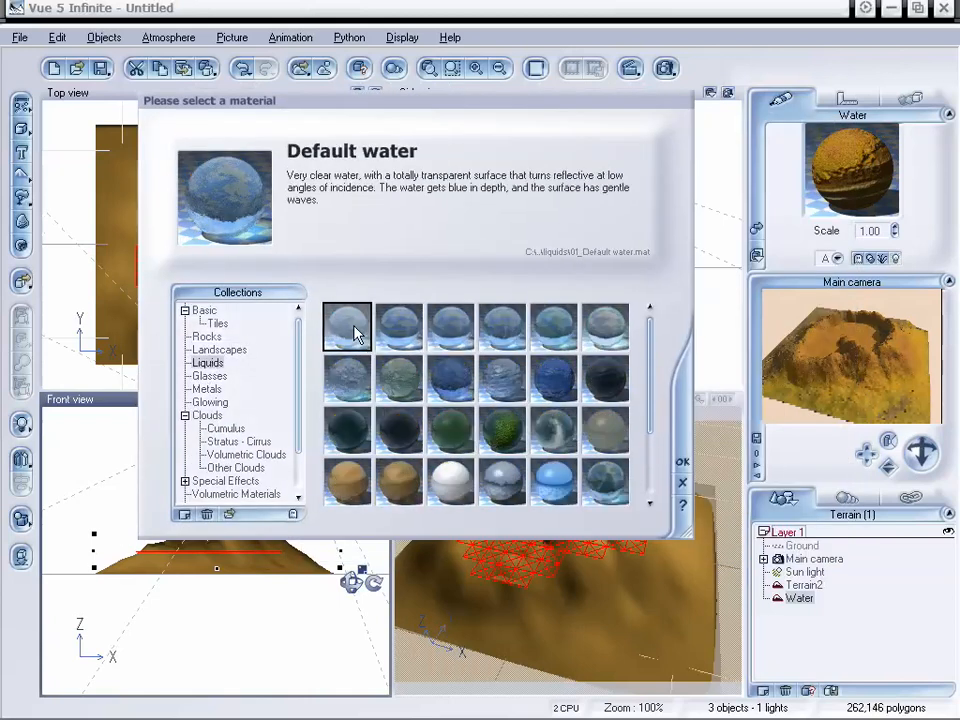
left_click(683, 466)
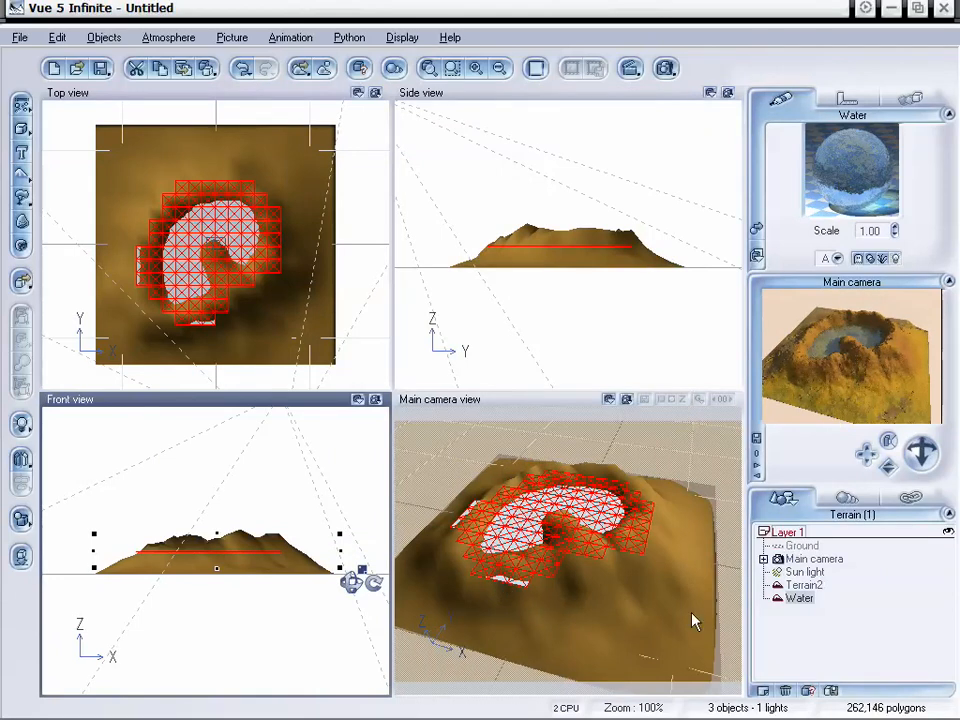
Step: Reposition the main camera to look down on the crater and frame the whole lake and its rim
mouse_move(916, 455)
left_mouse_down()
mouse_move(881, 466)
mouse_move(862, 452)
mouse_move(893, 470)
mouse_move(918, 466)
left_mouse_up()
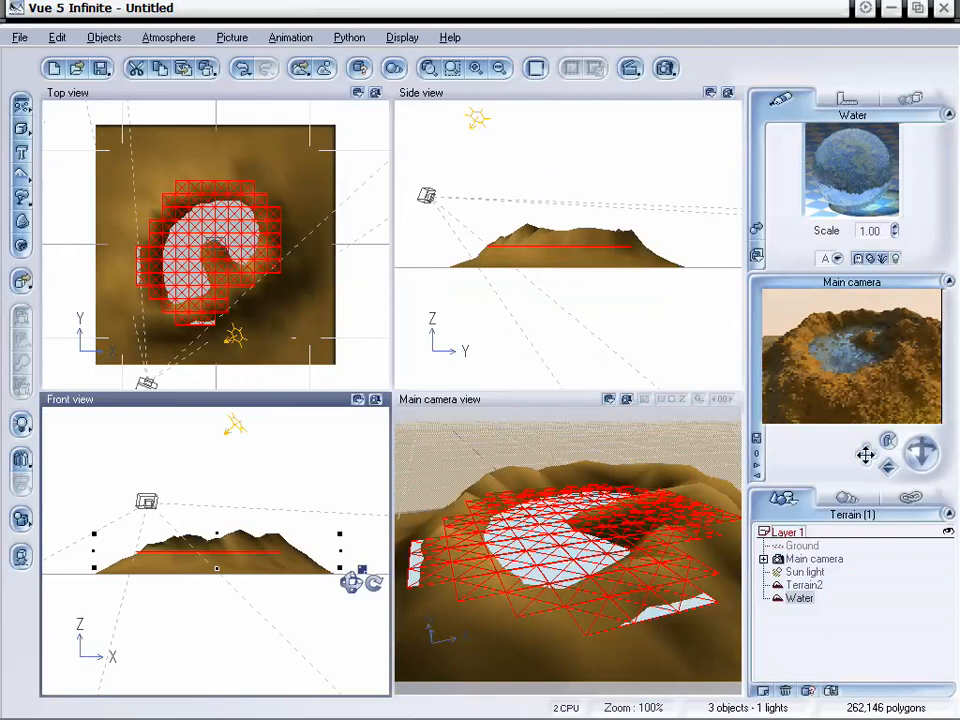
left_click_drag(867, 451, 865, 455)
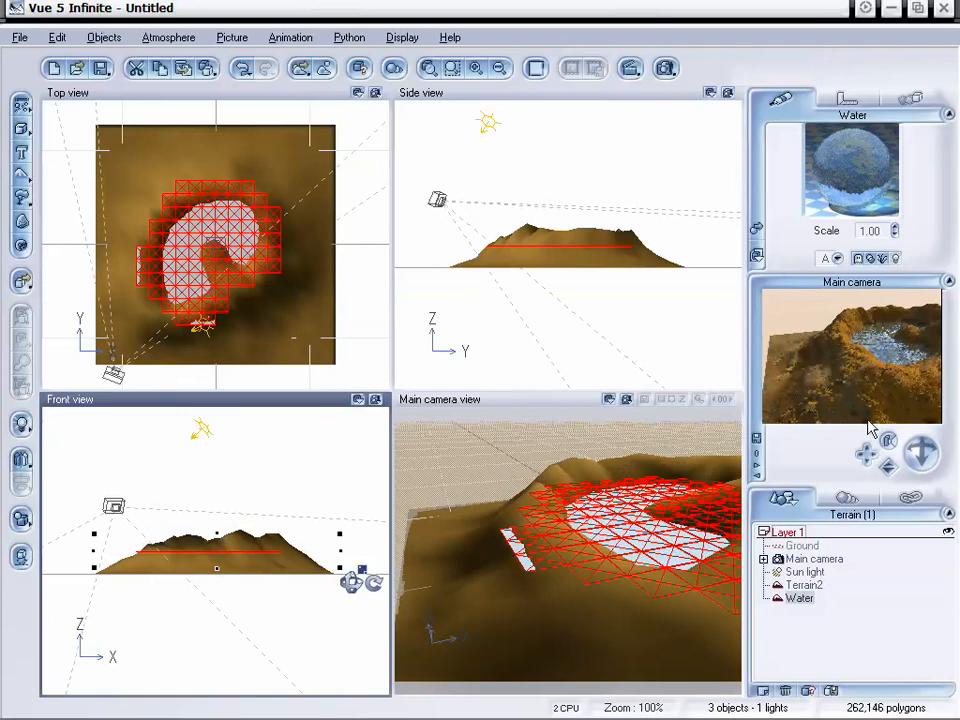
mouse_move(916, 453)
left_mouse_down()
mouse_move(911, 446)
mouse_move(920, 453)
left_mouse_up()
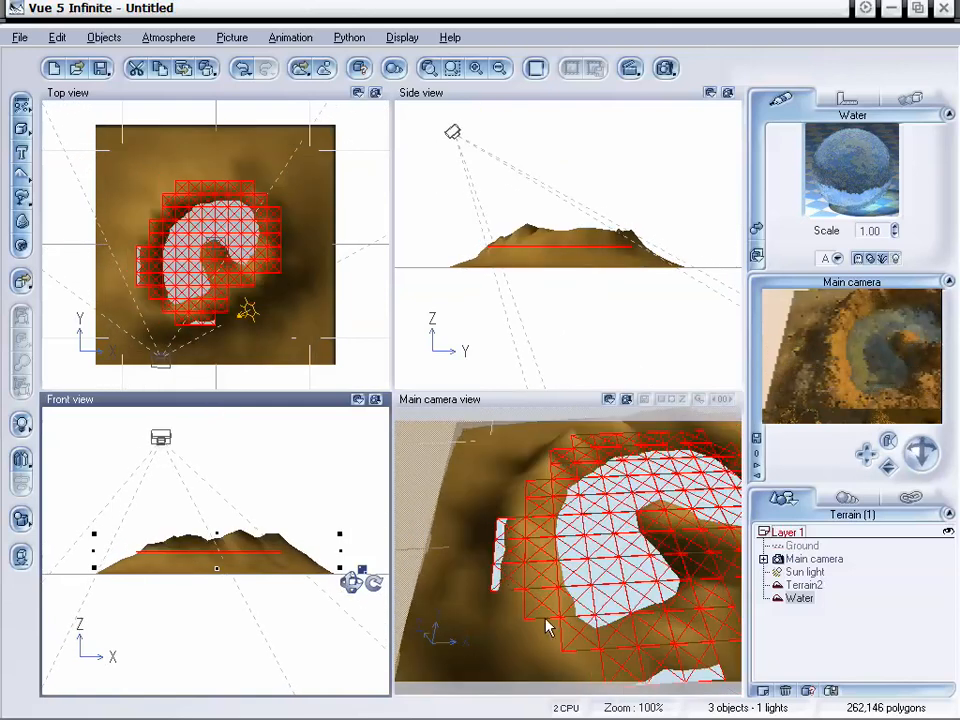
left_click_drag(865, 454, 762, 481)
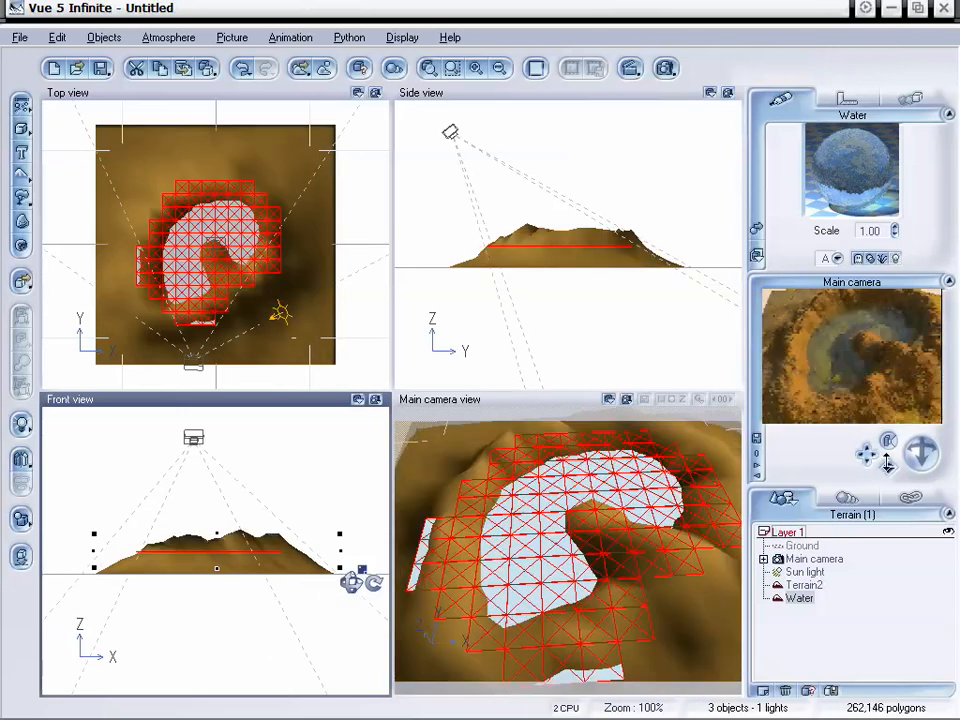
mouse_move(888, 465)
left_mouse_down()
mouse_move(888, 454)
mouse_move(888, 467)
left_mouse_up()
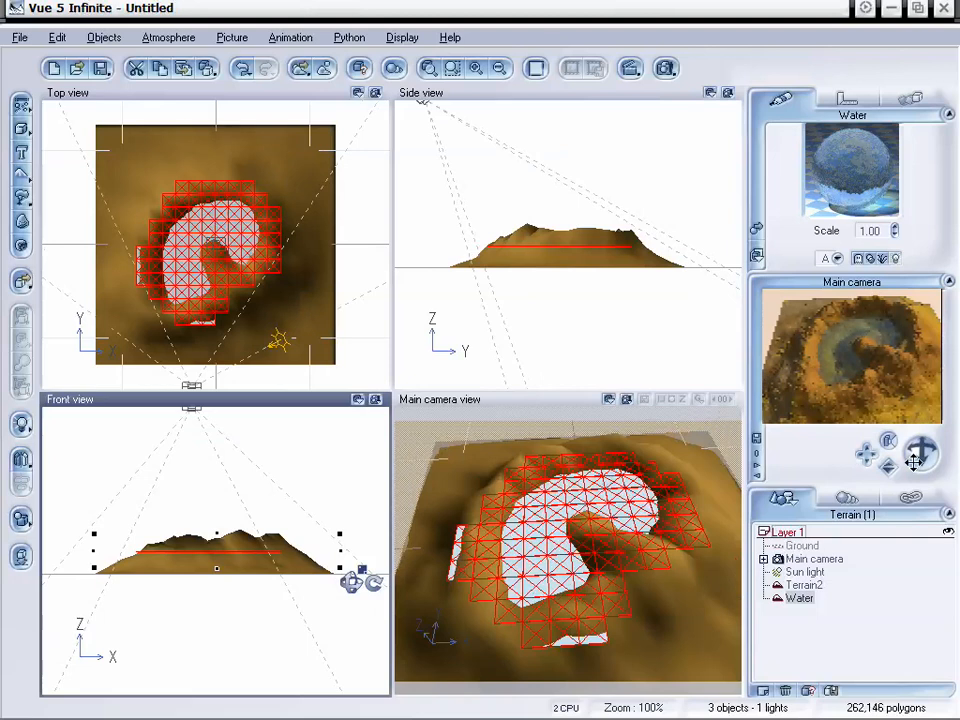
left_click_drag(919, 451, 915, 463)
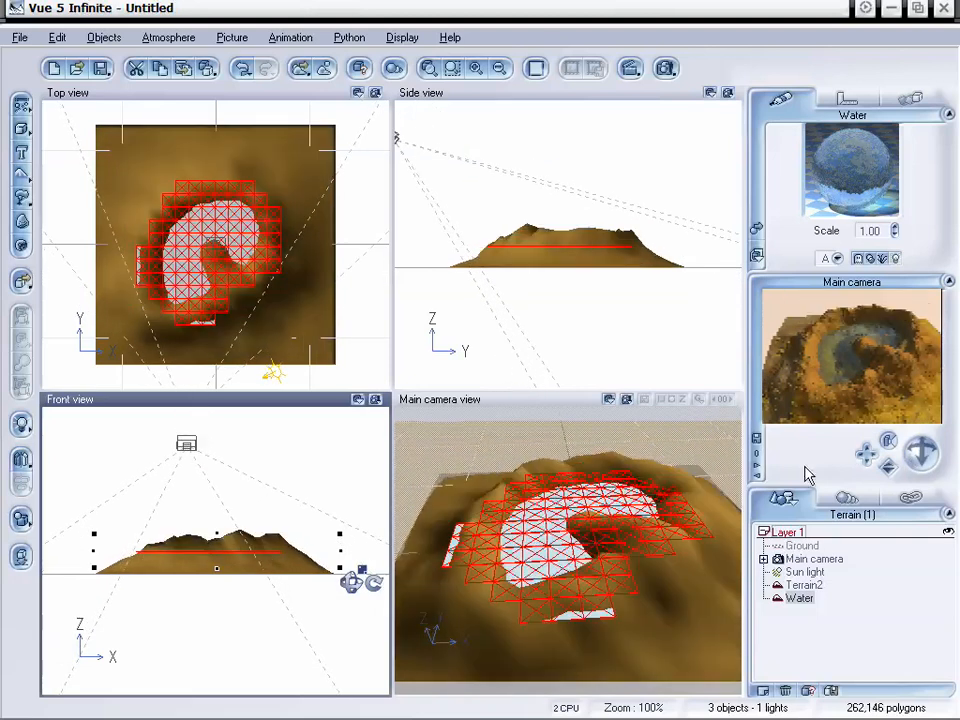
Step: Render the scene to screen at Final quality and 320x240, and close the finished render
right_click(679, 73)
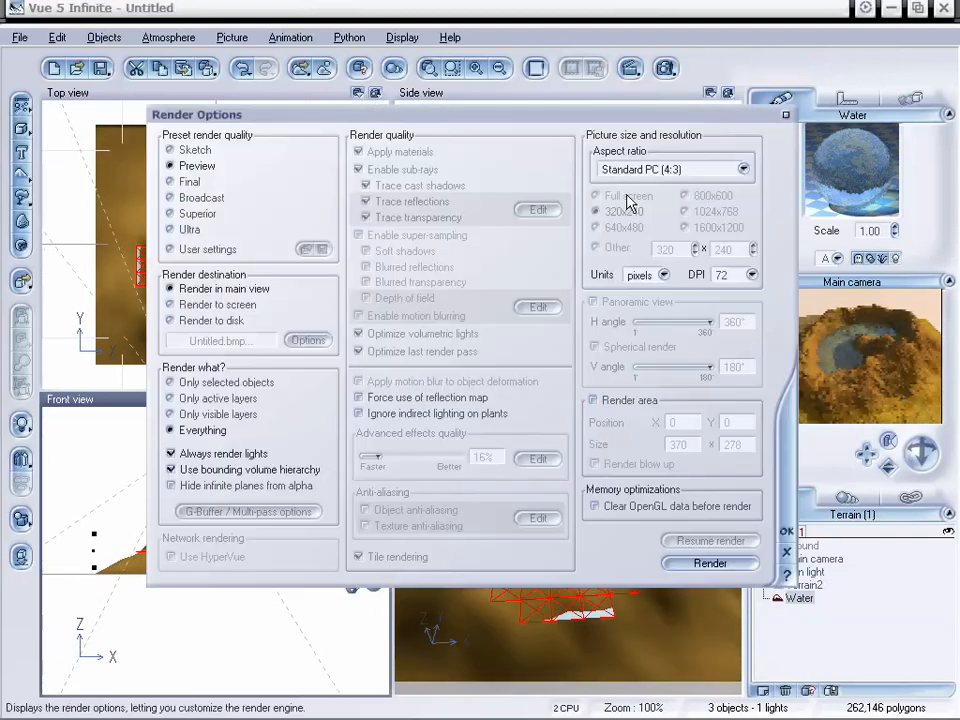
left_click(174, 306)
left_click(178, 184)
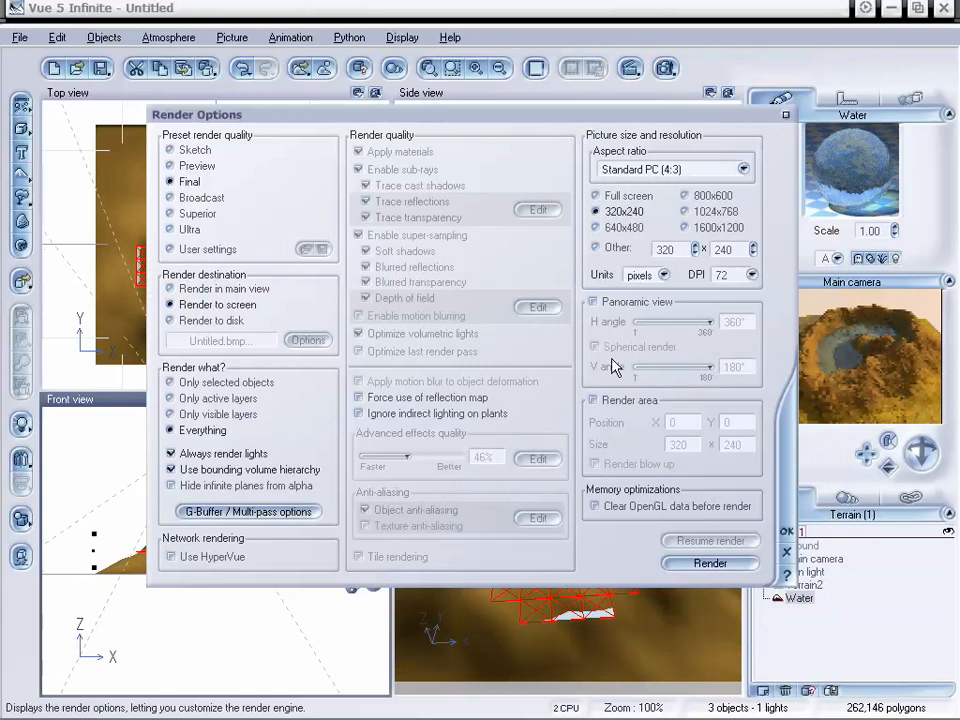
left_click(718, 564)
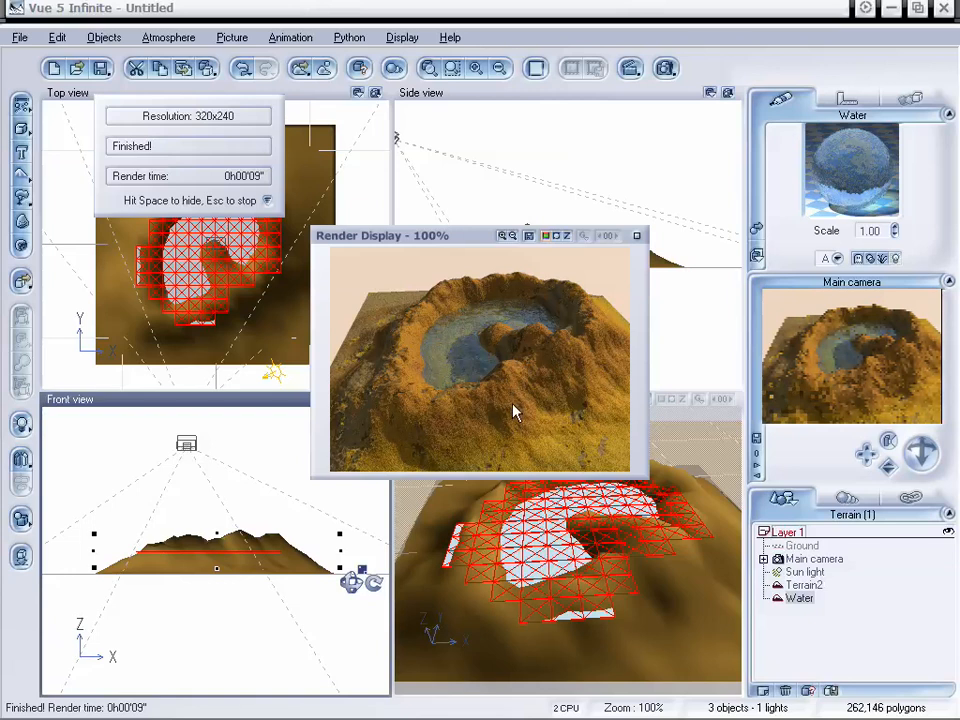
left_click(636, 235)
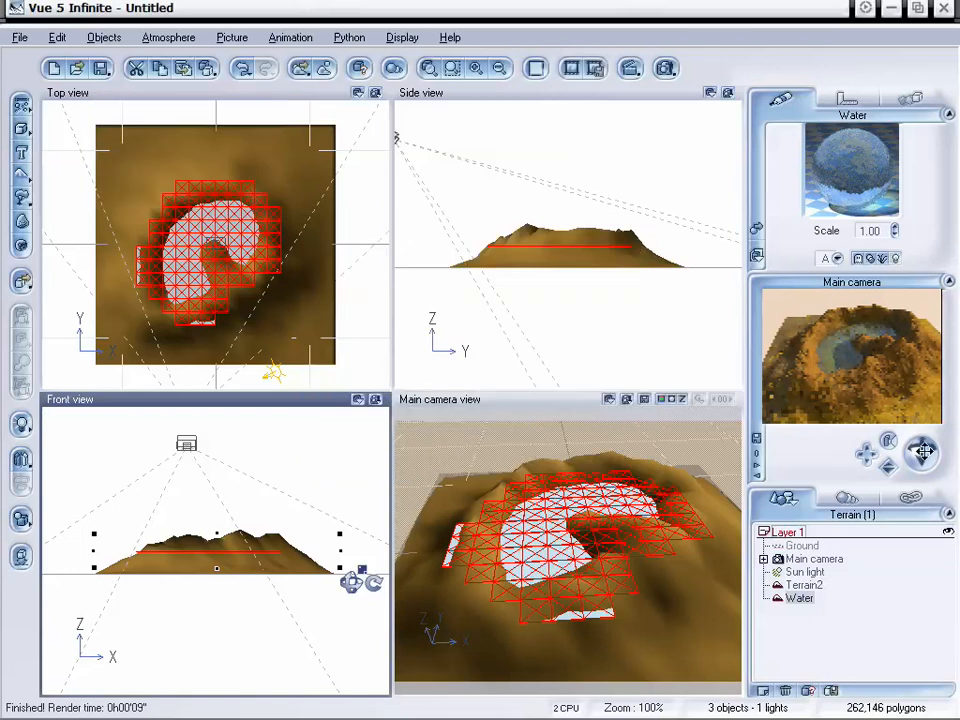
Step: Move the main camera in close above the lake's water surface
left_click_drag(921, 452, 888, 469)
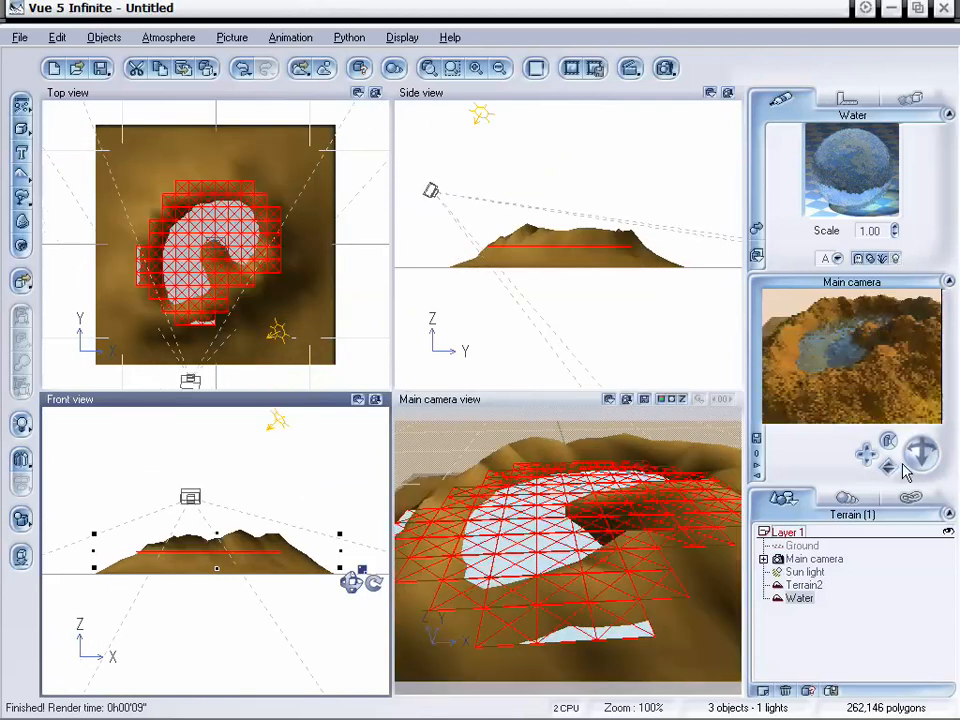
left_click_drag(917, 456, 884, 481)
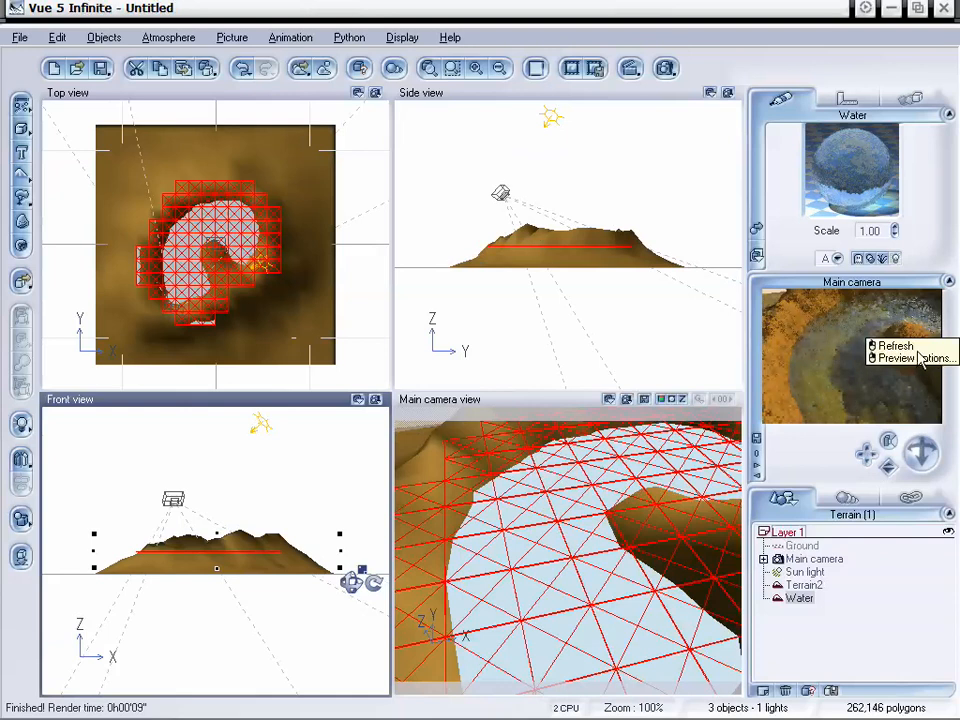
Step: Raise the Fading out transparency of the Water terrain's Default water material to 64%, and on to 82%
double_click(855, 167)
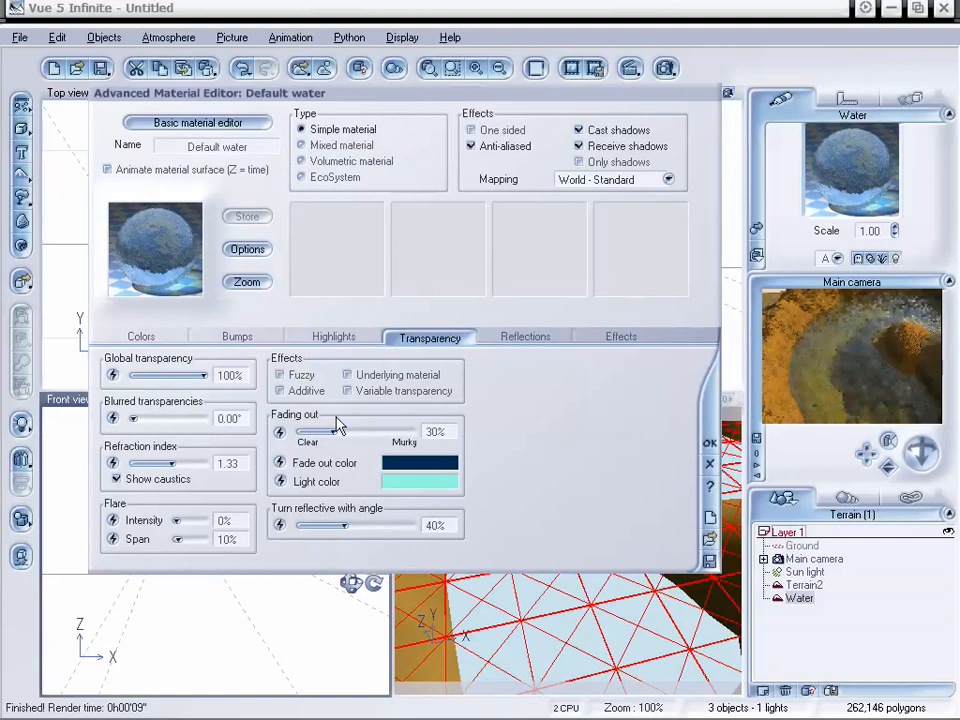
left_click_drag(333, 431, 374, 429)
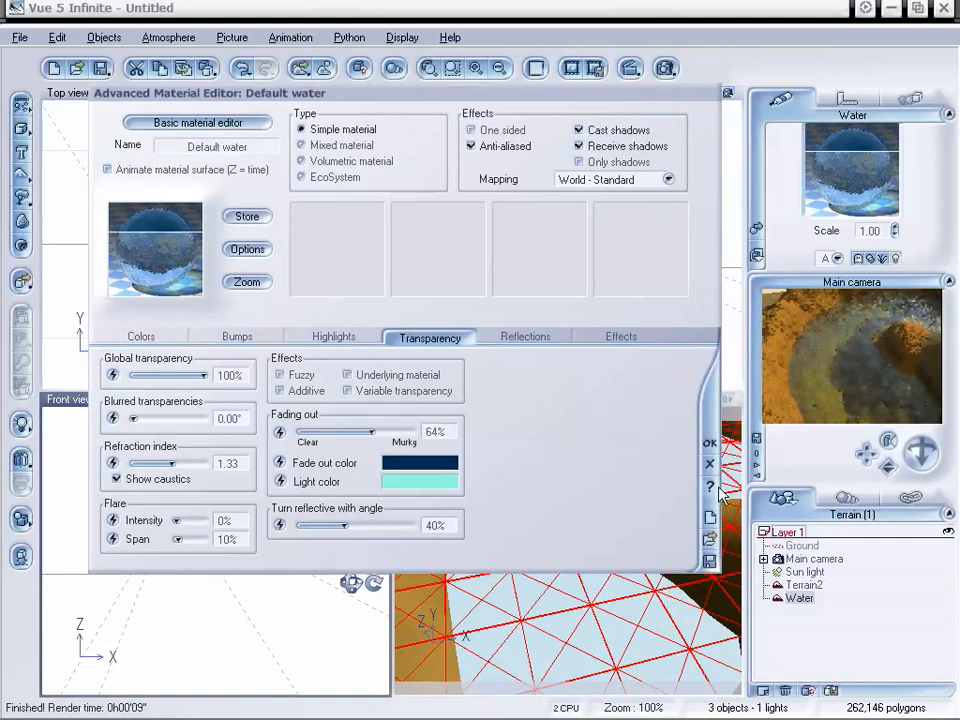
left_click(709, 442)
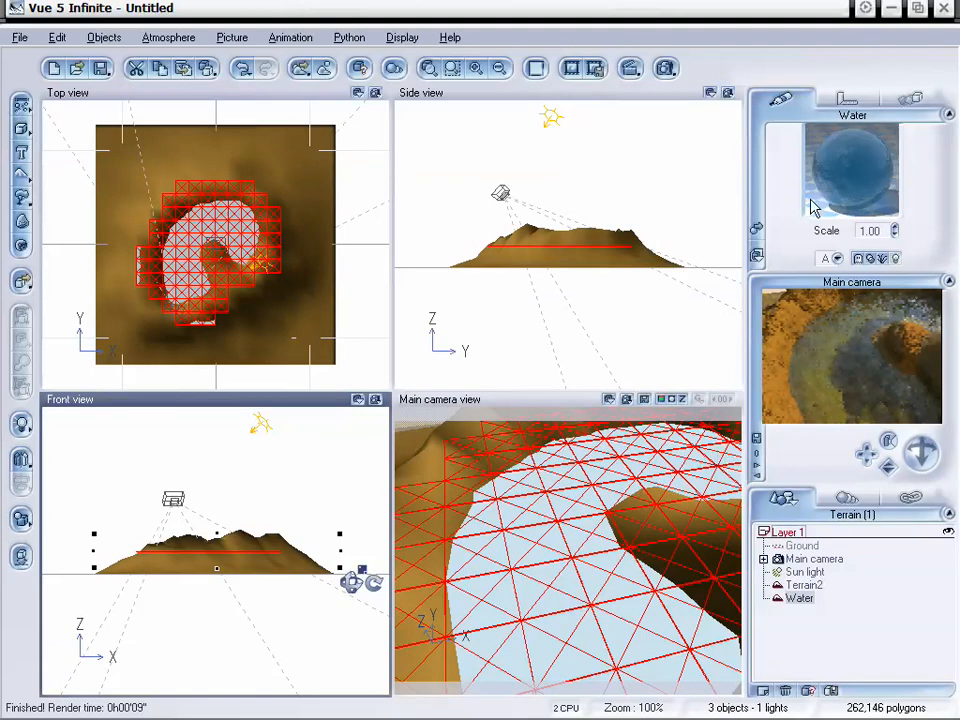
double_click(848, 190)
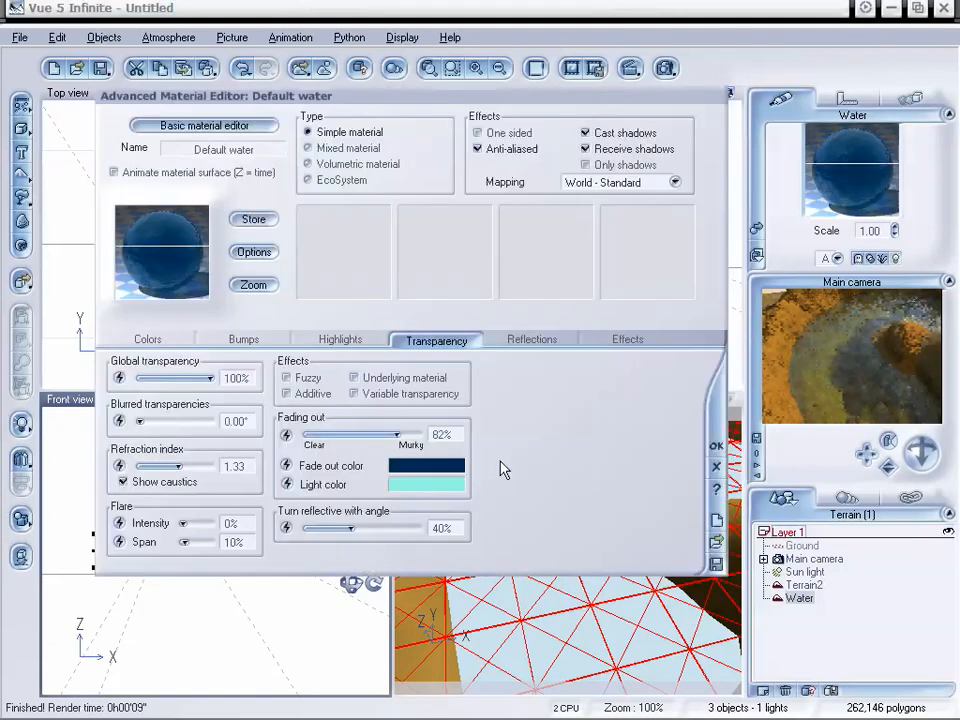
left_click(716, 466)
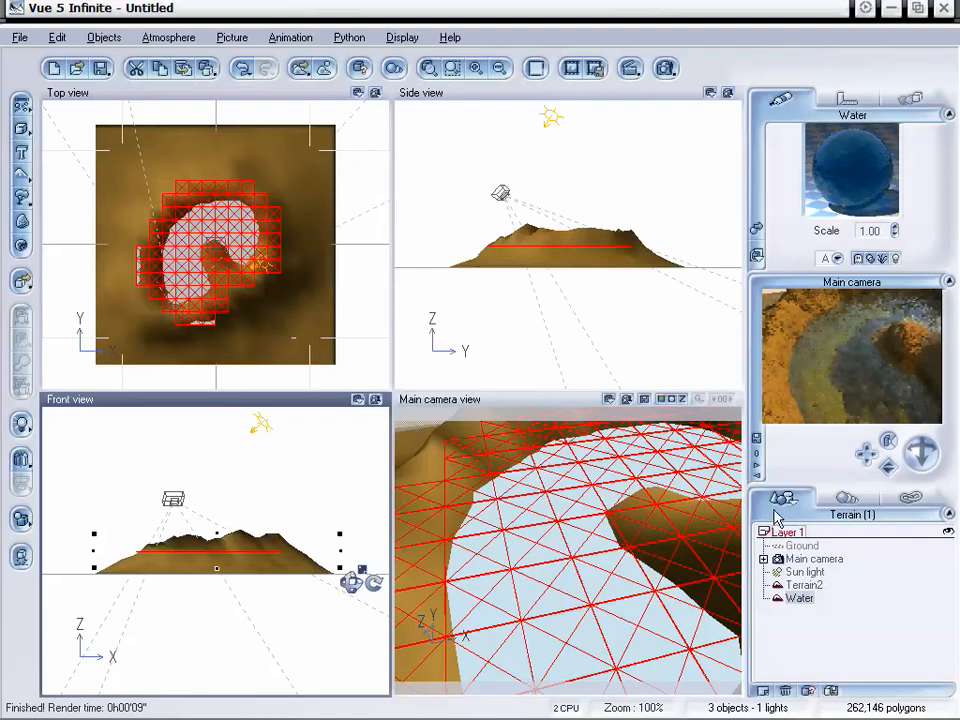
Step: Refresh the camera preview, then tilt the main camera and pull it back to view the crater lake from farther away
right_click(827, 421)
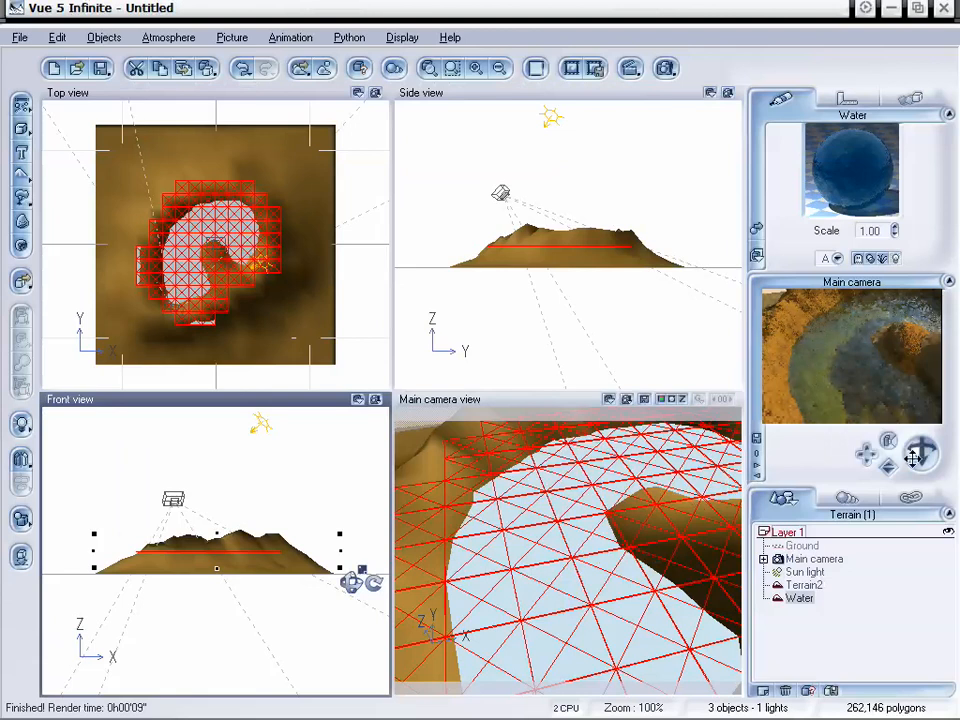
left_click_drag(921, 453, 922, 489)
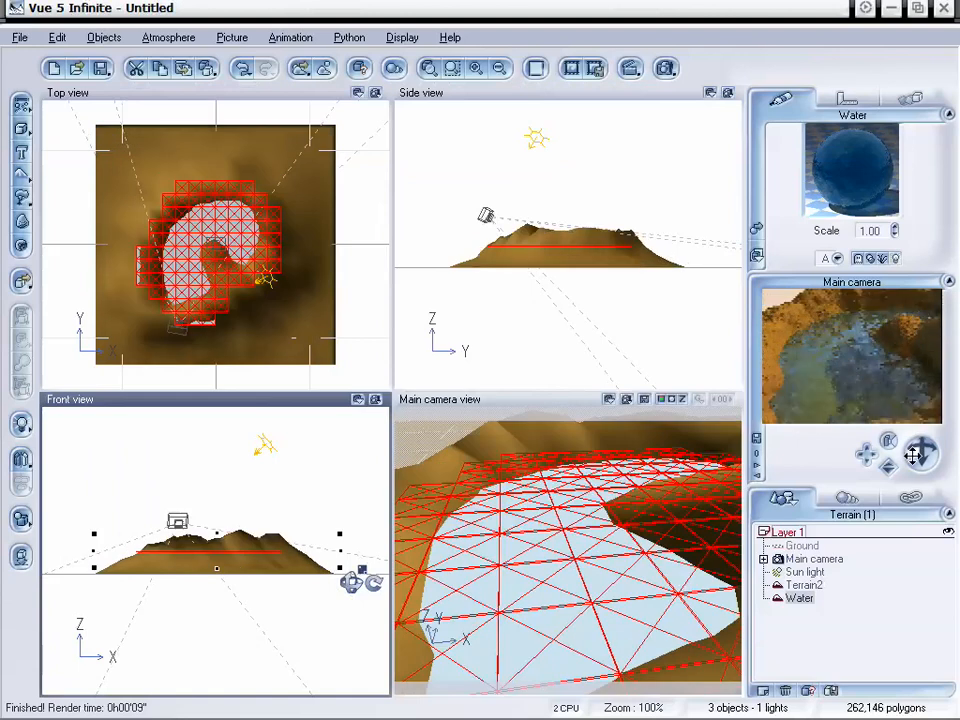
left_click_drag(913, 454, 600, 465)
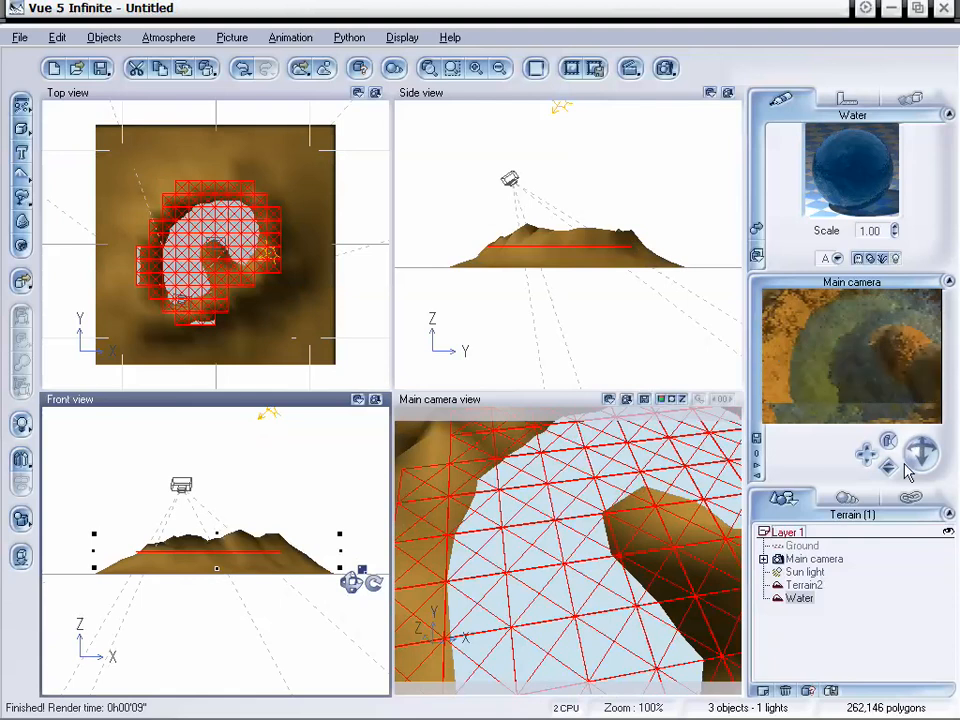
left_click_drag(889, 467, 920, 465)
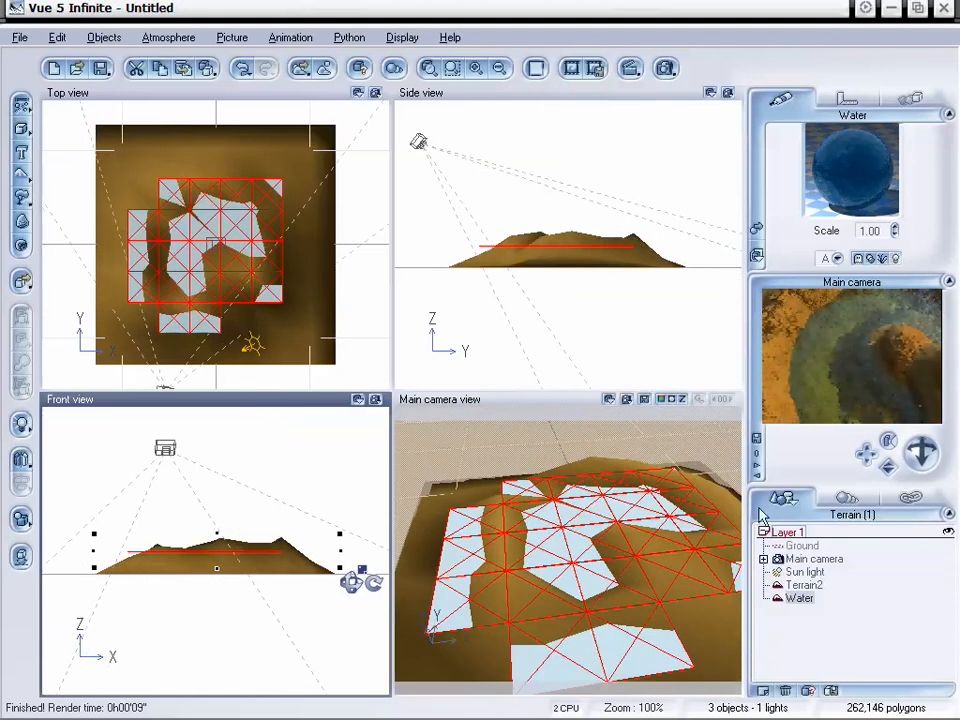
Step: Raise the Water terrain's upper clip to 51.67 and fill its hollow into a flat-topped block with a larger, softer Raise brush
double_click(546, 518)
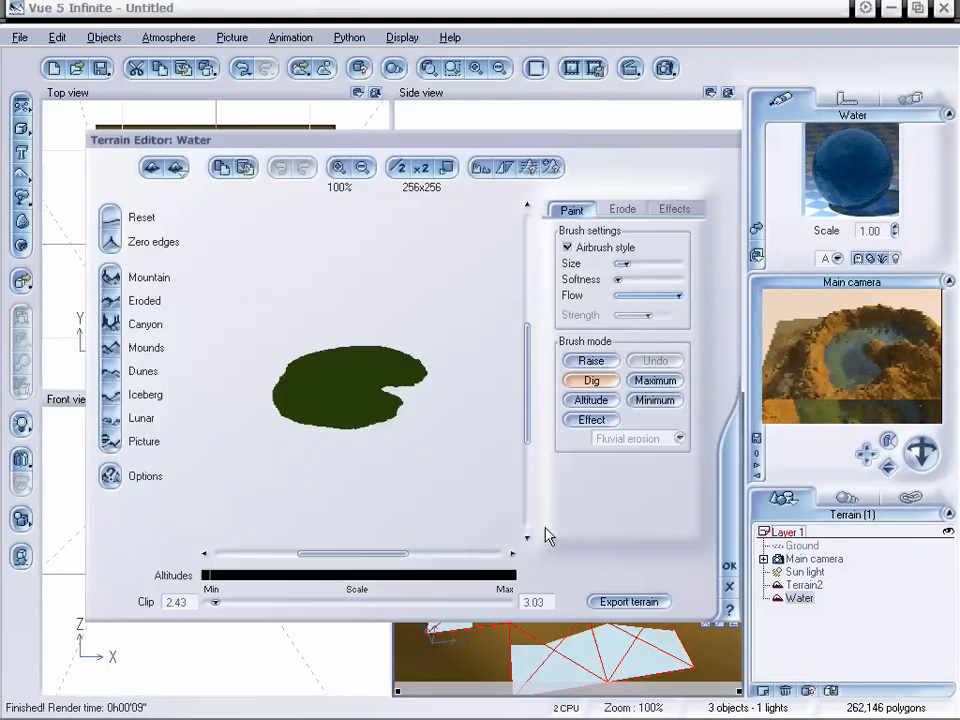
left_click_drag(220, 601, 363, 601)
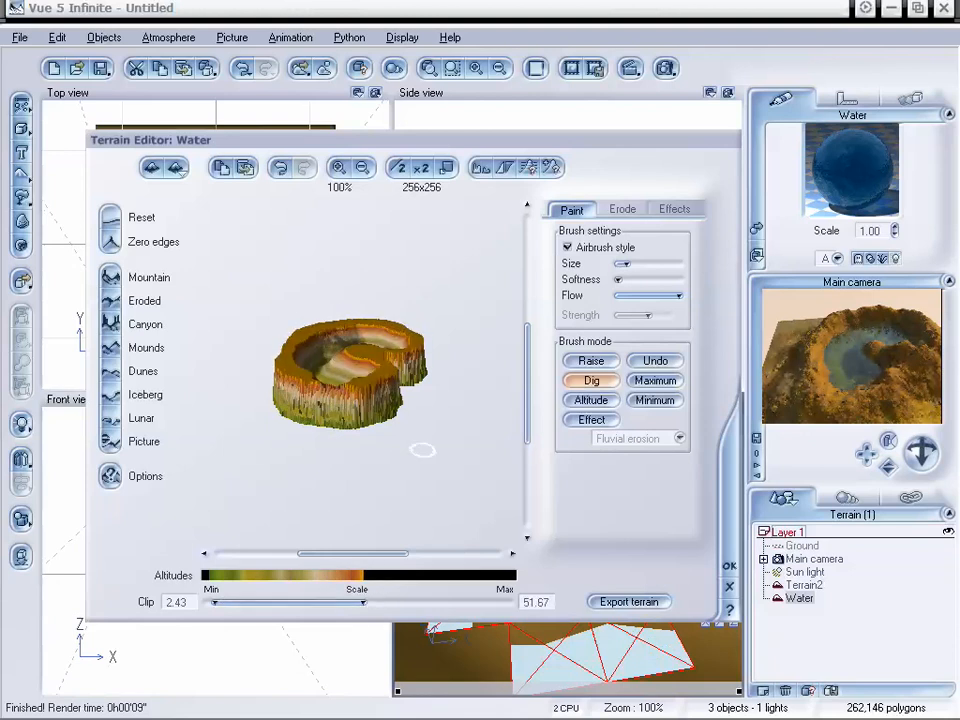
left_click_drag(422, 450, 420, 418)
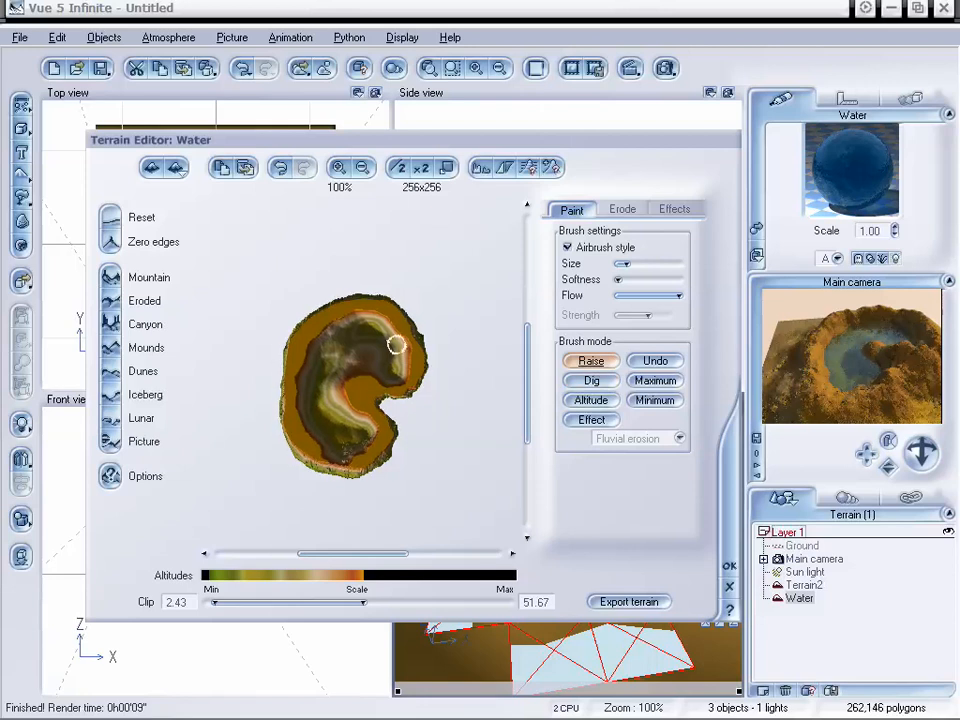
left_click(591, 360)
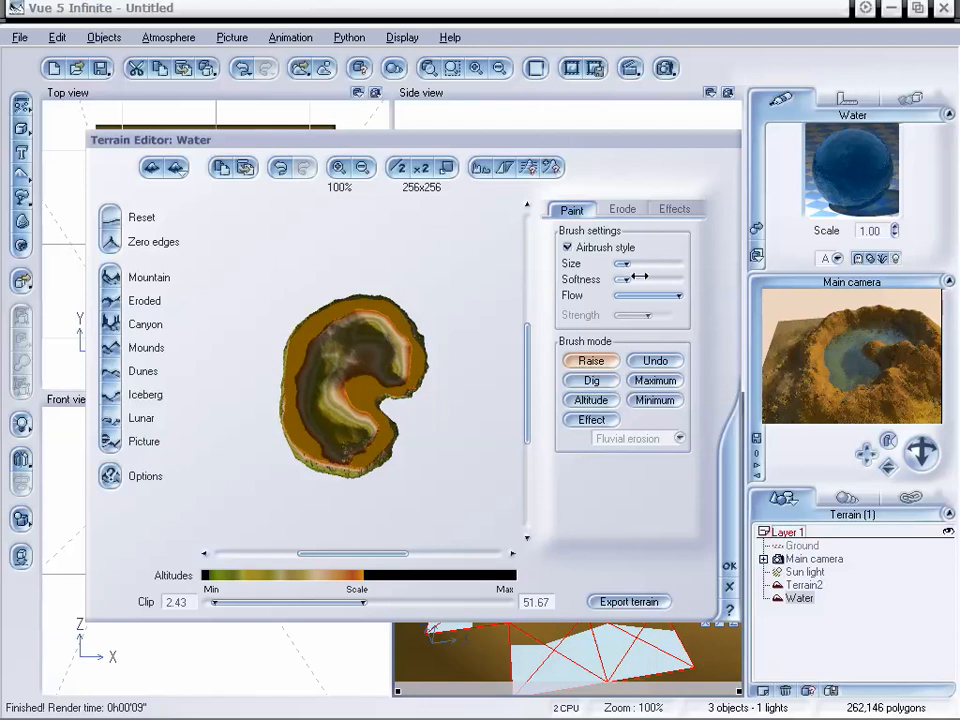
left_click(644, 265)
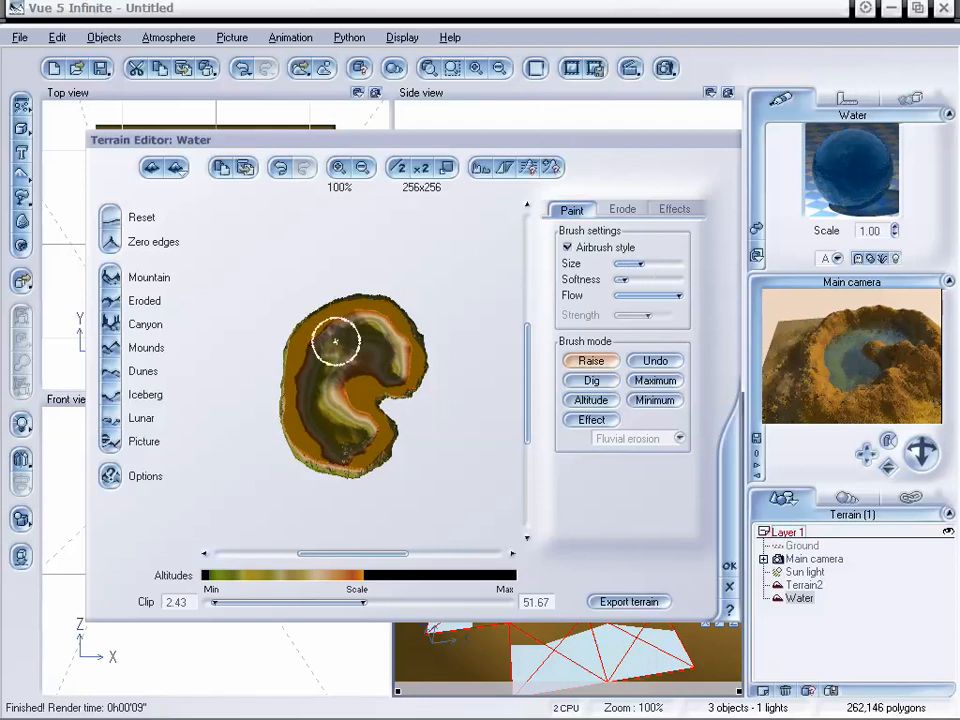
mouse_move(332, 336)
left_mouse_down()
mouse_move(339, 343)
mouse_move(317, 378)
mouse_move(317, 416)
mouse_move(336, 442)
mouse_move(347, 441)
mouse_move(349, 379)
mouse_move(393, 359)
mouse_move(379, 332)
mouse_move(354, 328)
mouse_move(319, 347)
mouse_move(321, 384)
mouse_move(348, 350)
mouse_move(364, 436)
left_mouse_up()
right_click_drag(364, 436, 358, 381)
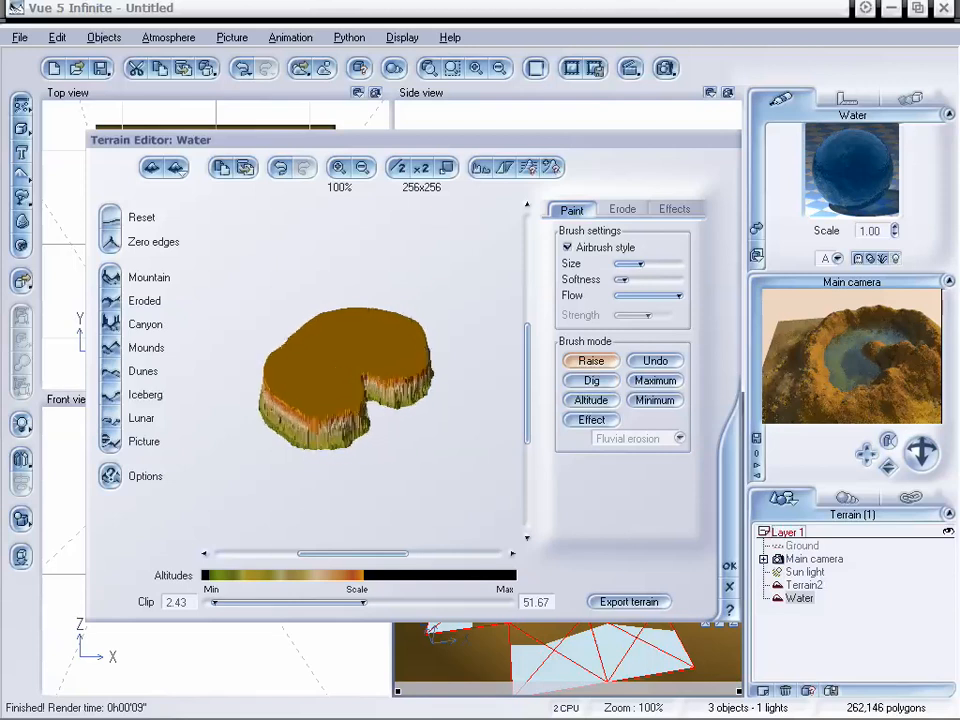
left_click(729, 566)
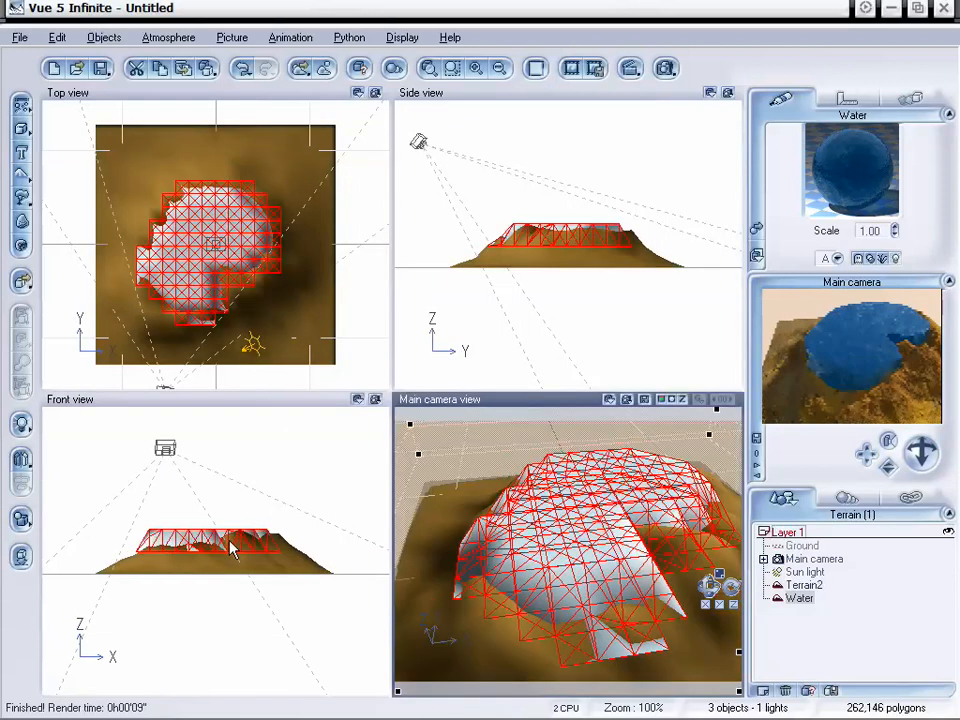
Step: Lower the solid Water block until its flat top sits at lake level in the crater, and bring the main camera closer
left_click_drag(232, 548, 229, 555)
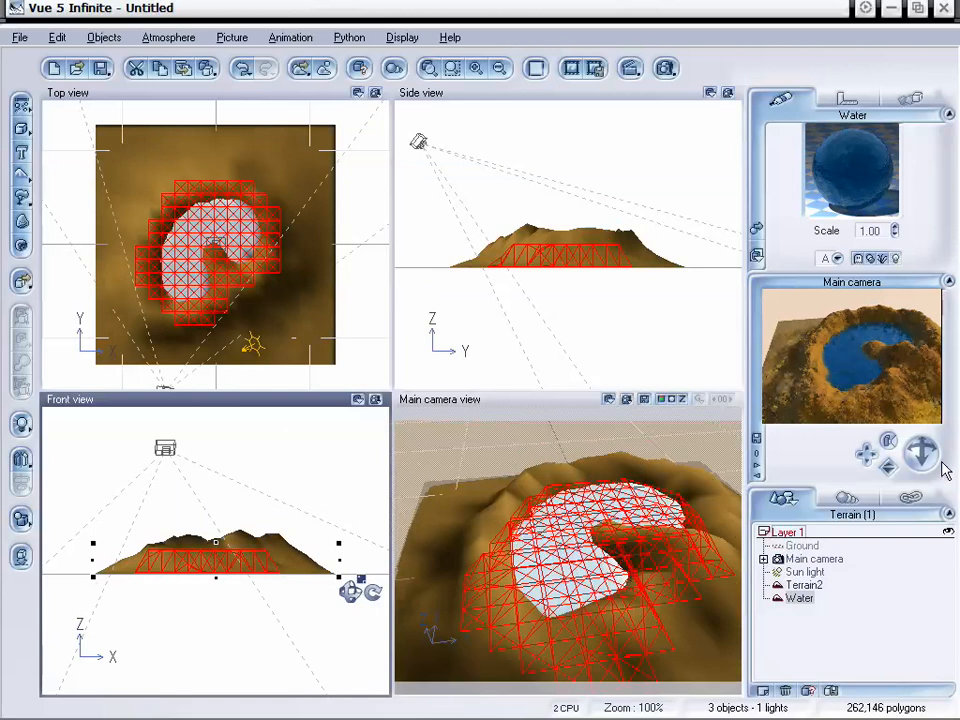
mouse_move(887, 466)
left_mouse_down()
mouse_move(887, 438)
mouse_move(887, 448)
left_mouse_up()
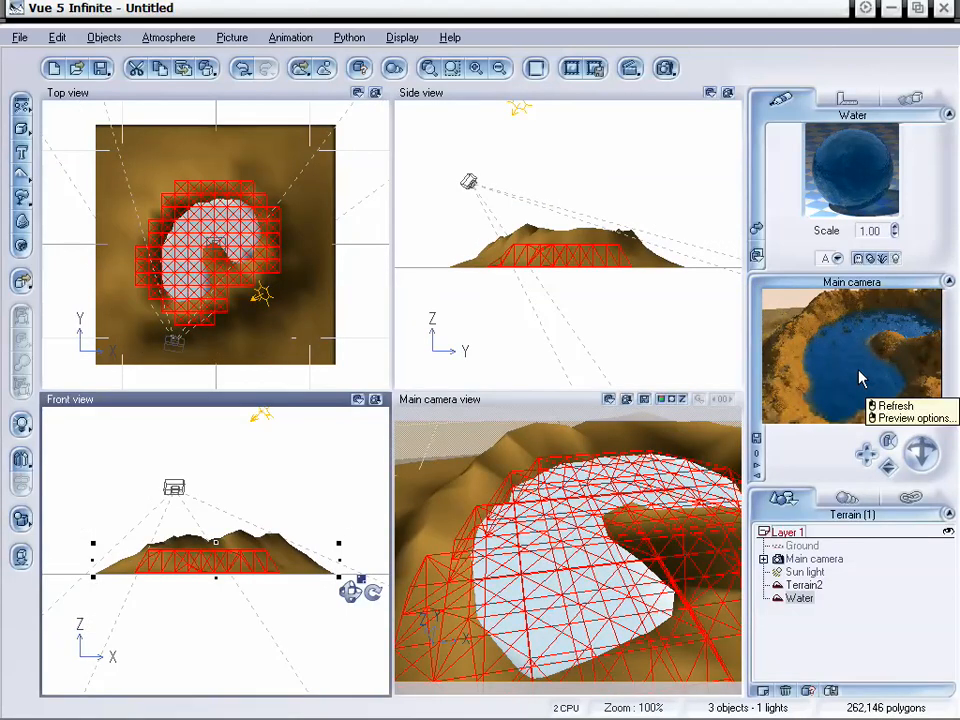
Step: Try Fading out values of 53% and 73% for the solid lake's Default water material
double_click(660, 515)
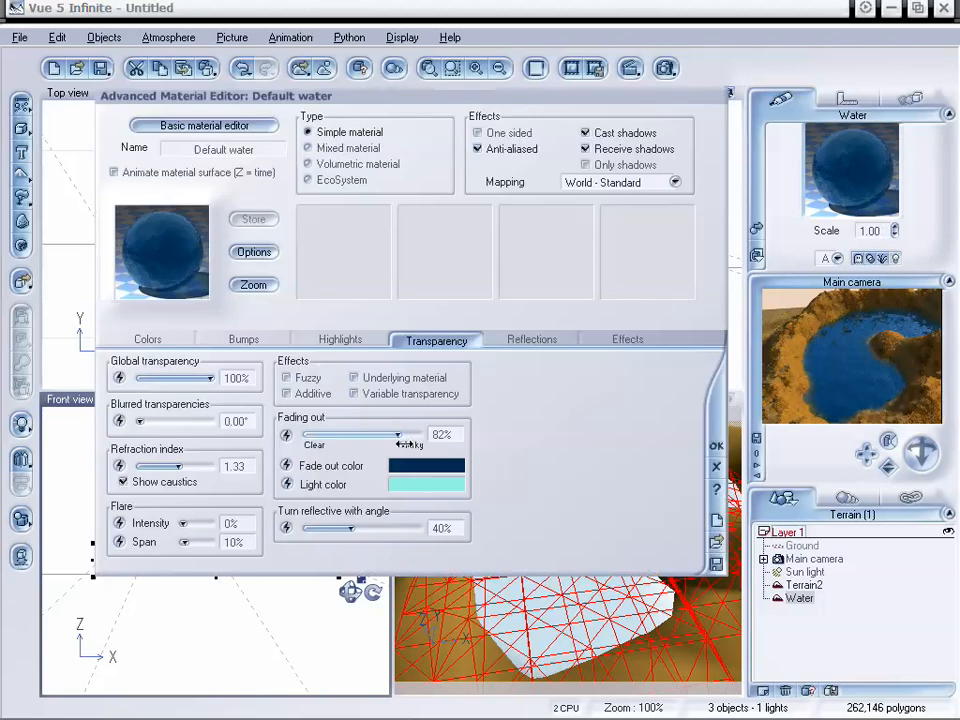
left_click_drag(399, 433, 366, 433)
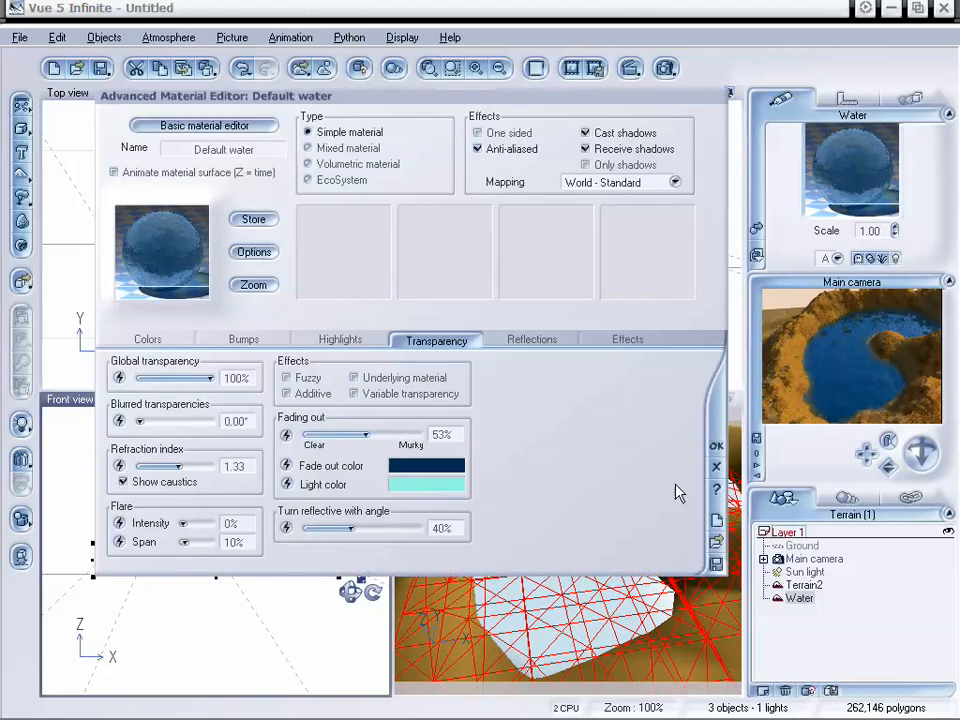
left_click(716, 450)
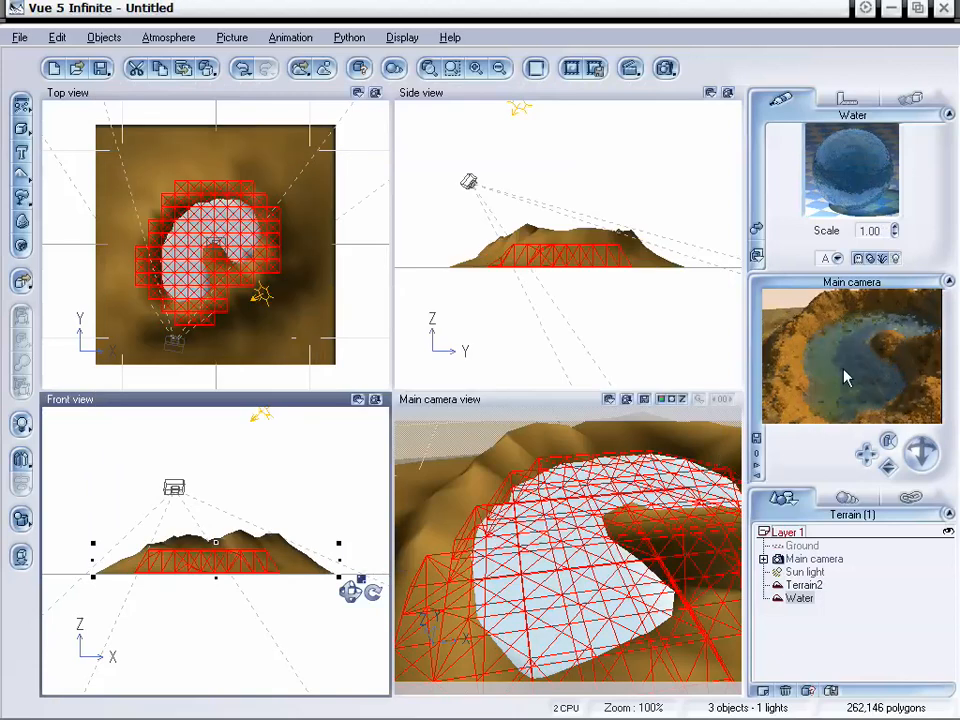
double_click(838, 180)
left_click_drag(366, 434, 389, 434)
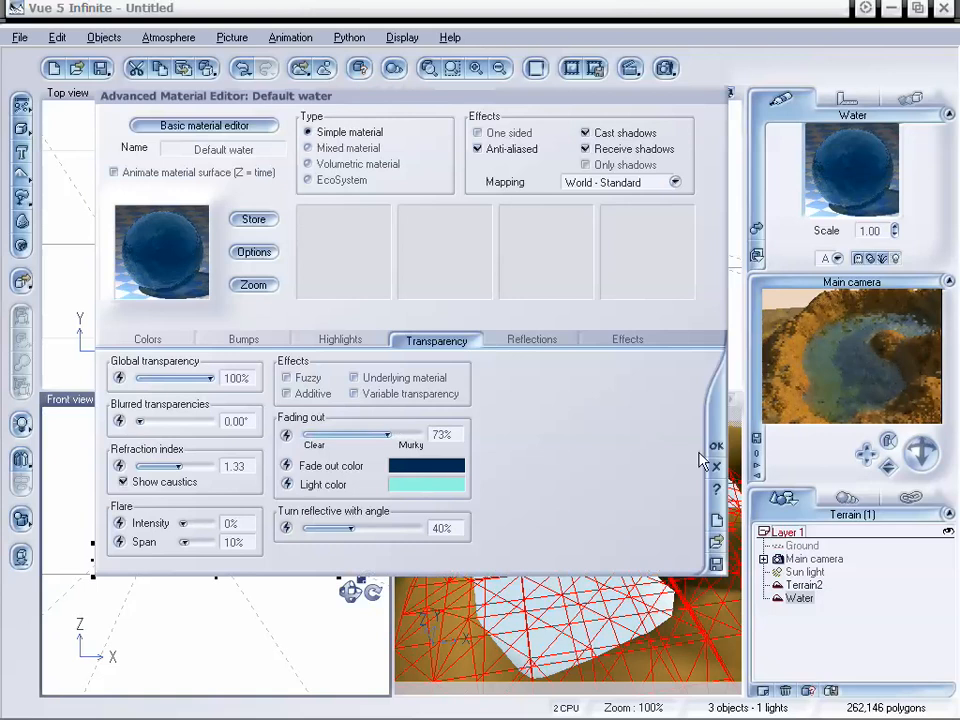
left_click(716, 446)
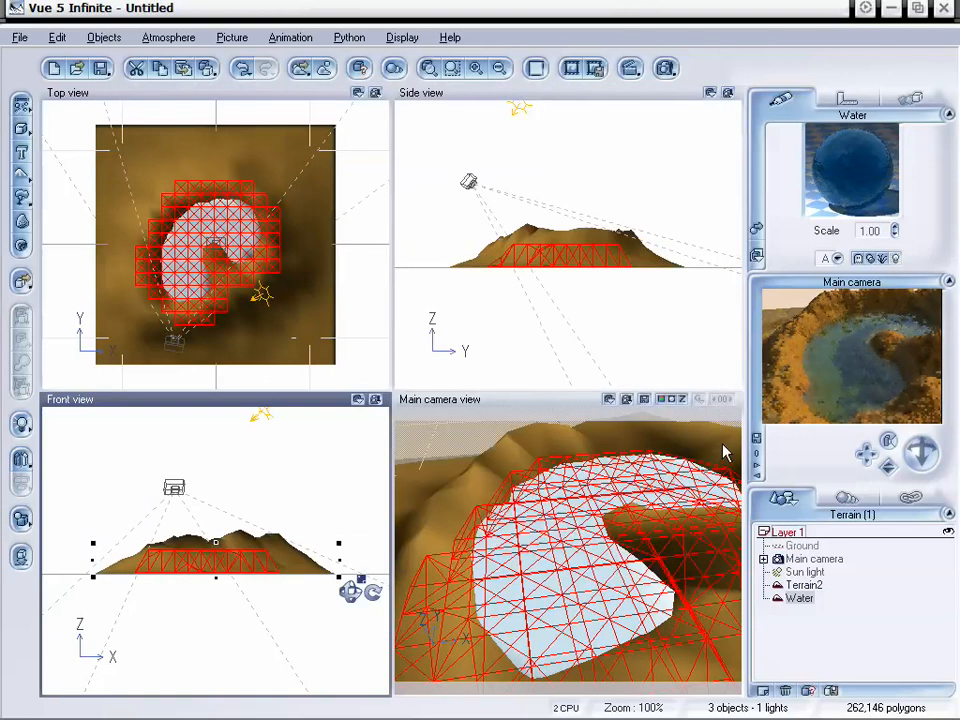
Step: Set the Default water material's Fading out transparency to 64%
double_click(840, 204)
left_click_drag(388, 435, 376, 435)
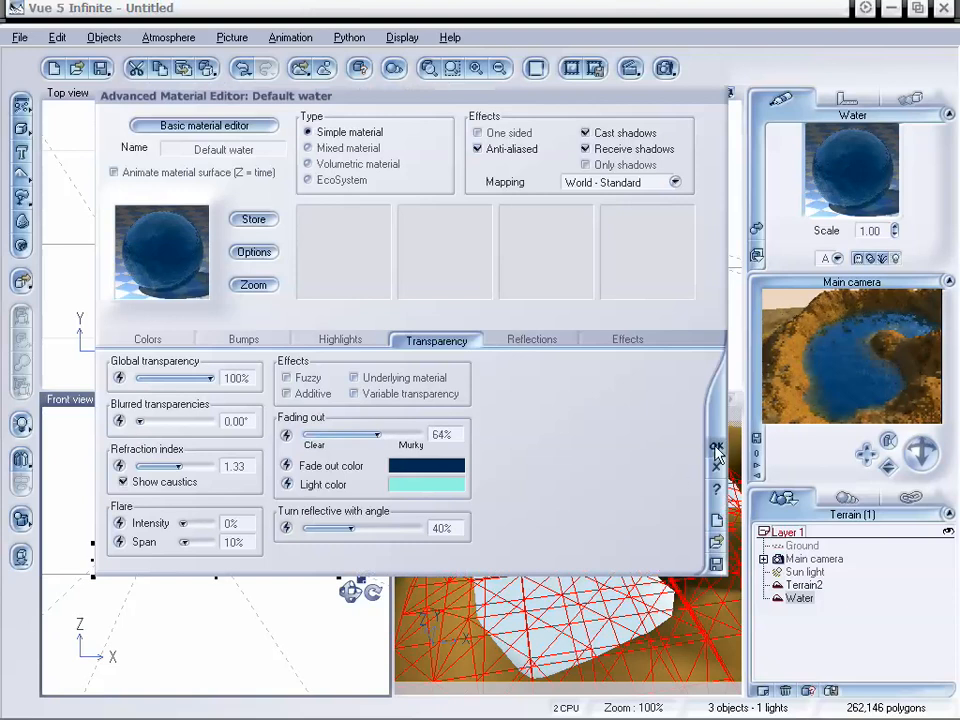
left_click(716, 446)
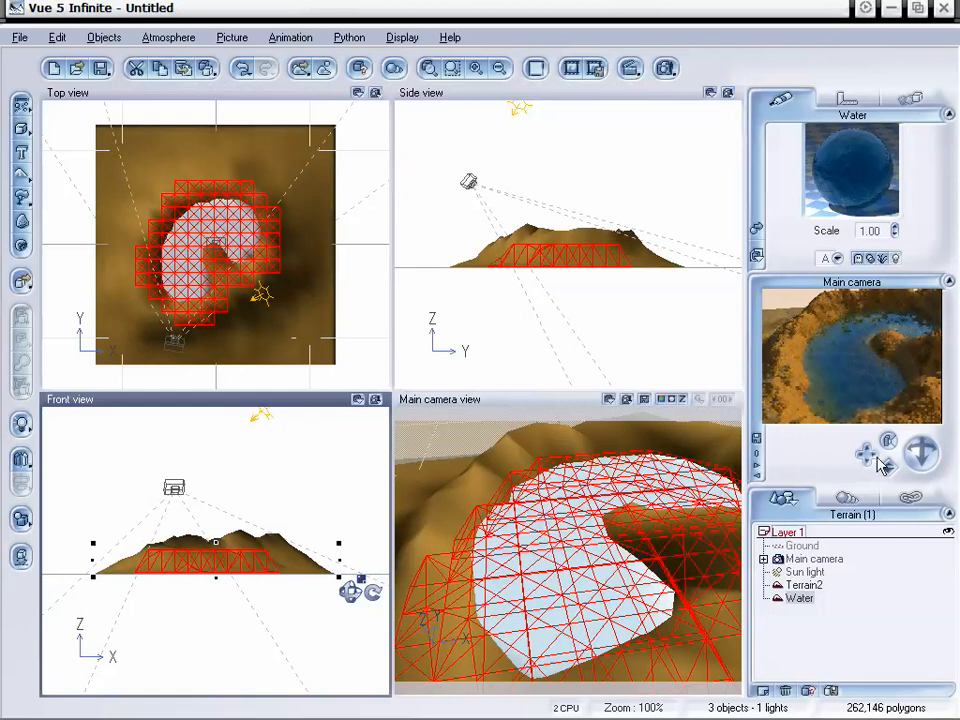
Step: Move the main camera in to view the lake surface, then pull back and angle it down to frame the whole crater
left_click_drag(886, 468, 888, 467)
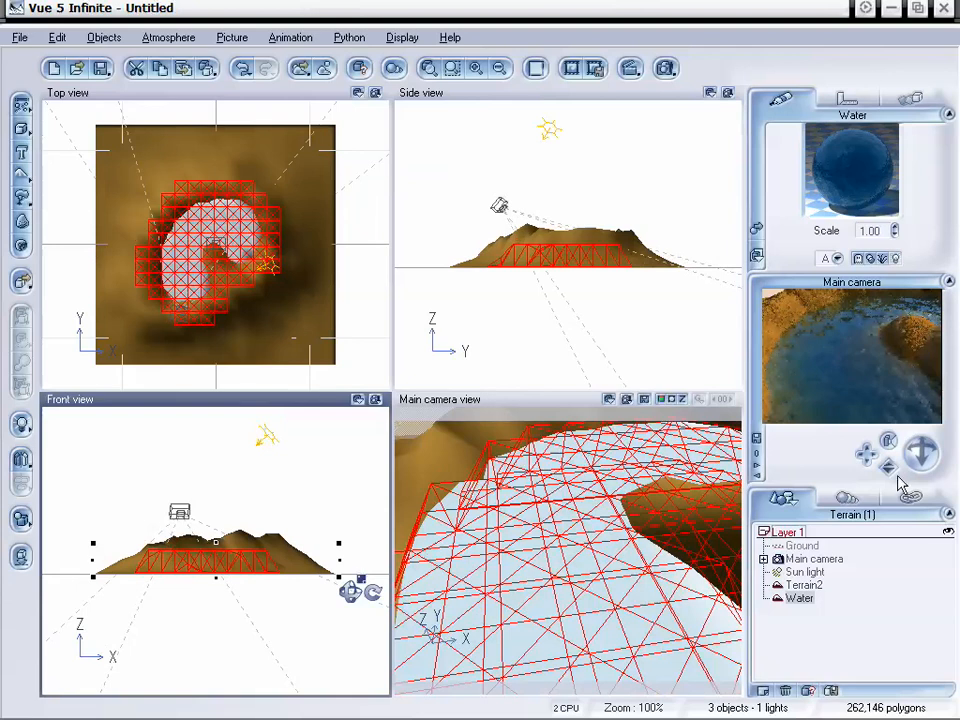
left_click_drag(888, 467, 888, 570)
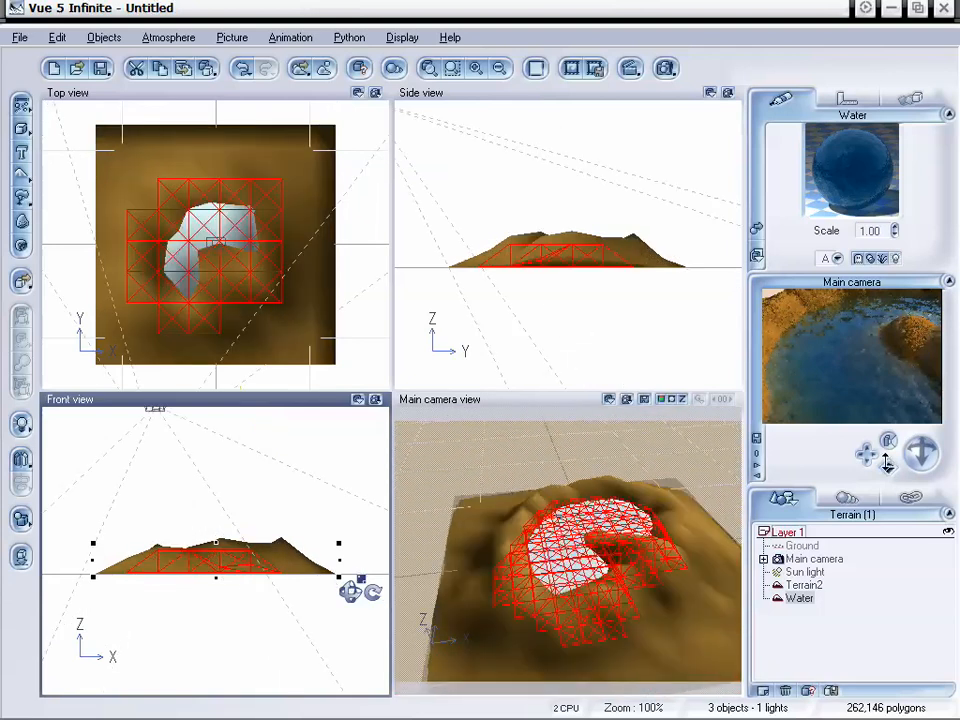
left_click_drag(922, 450, 922, 446)
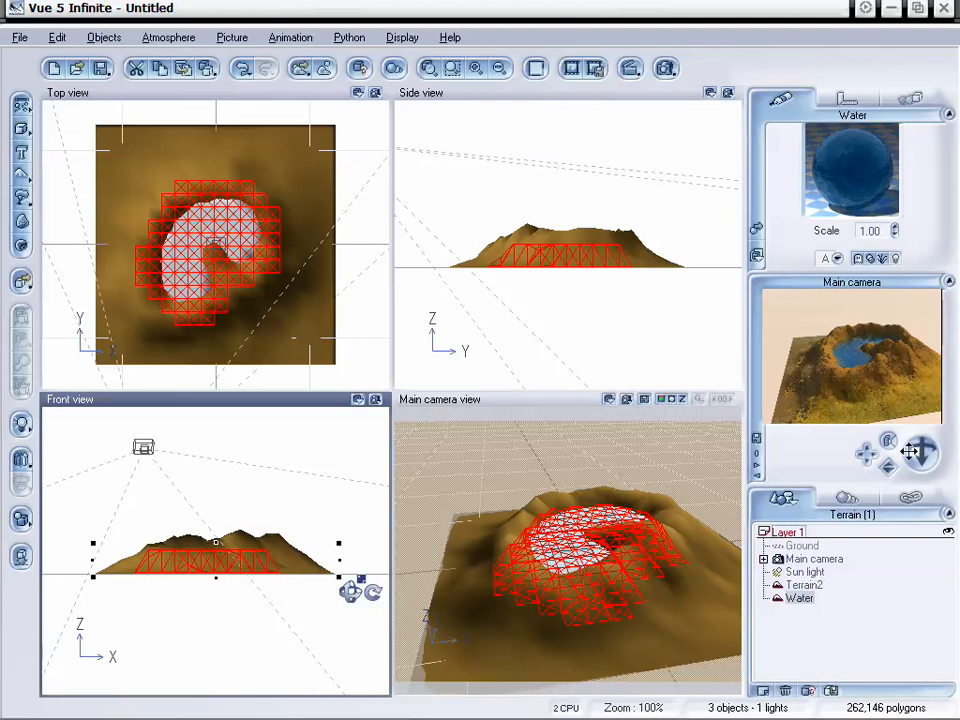
left_click_drag(888, 467, 888, 408)
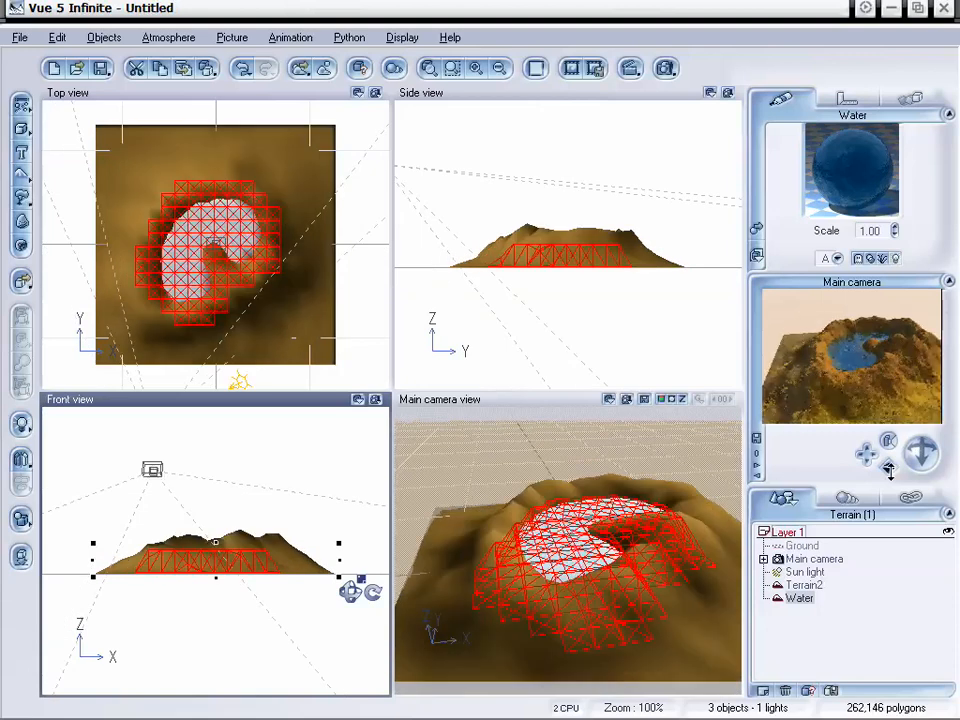
left_click_drag(891, 473, 891, 488)
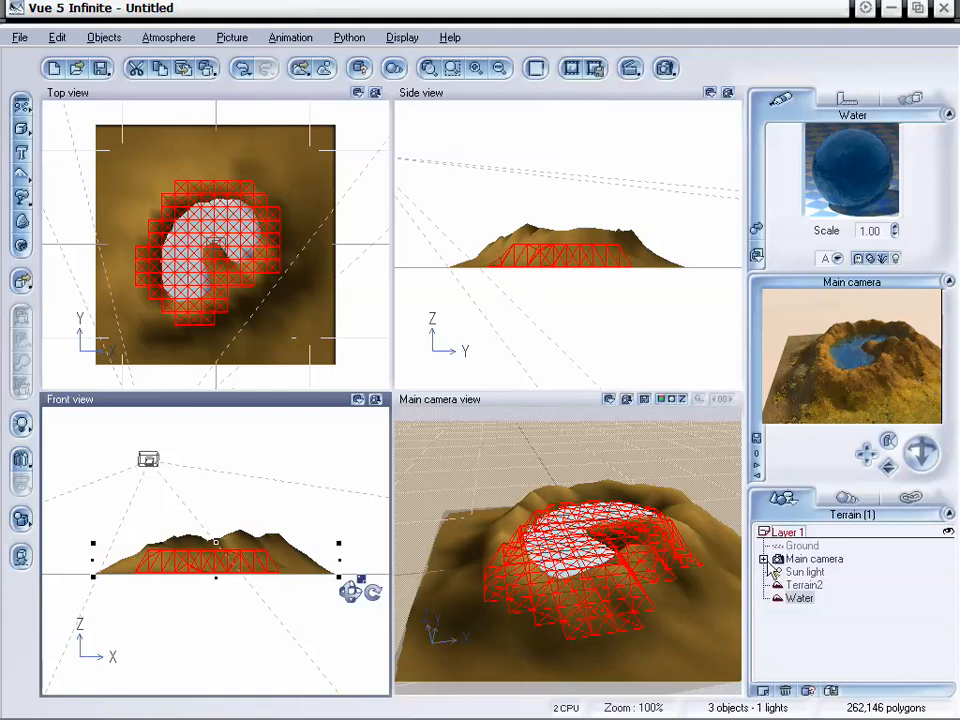
left_click_drag(889, 467, 889, 467)
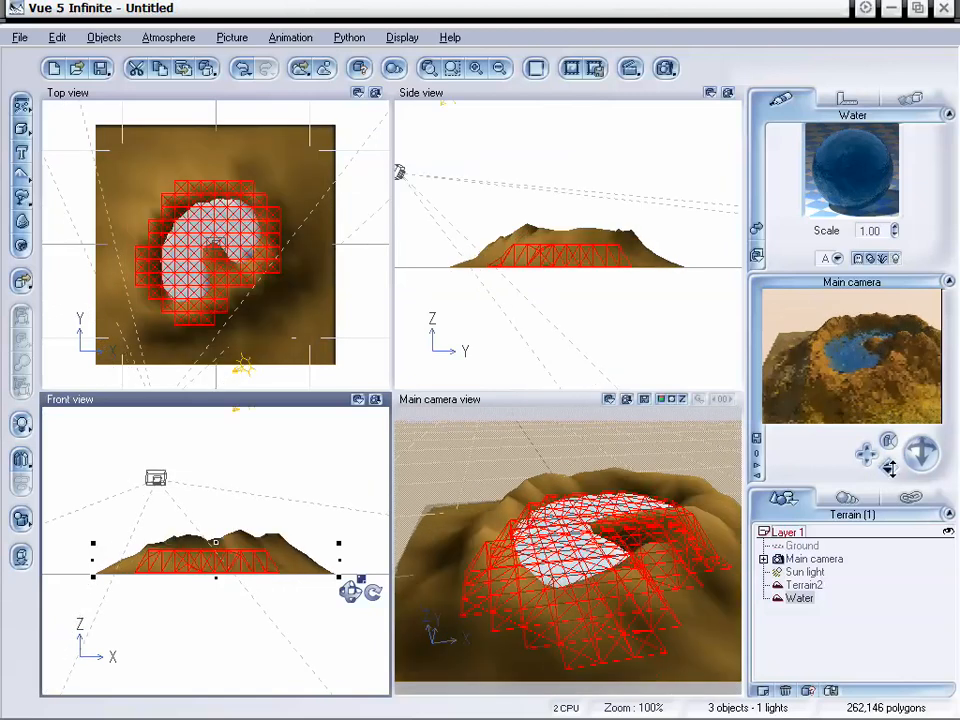
left_click_drag(889, 467, 922, 455)
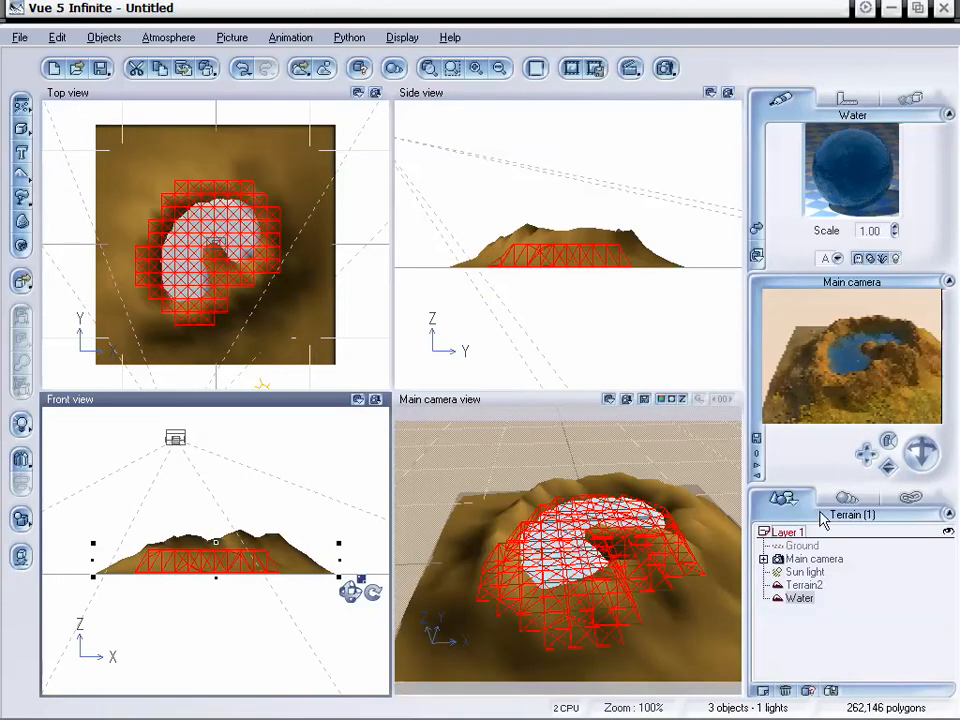